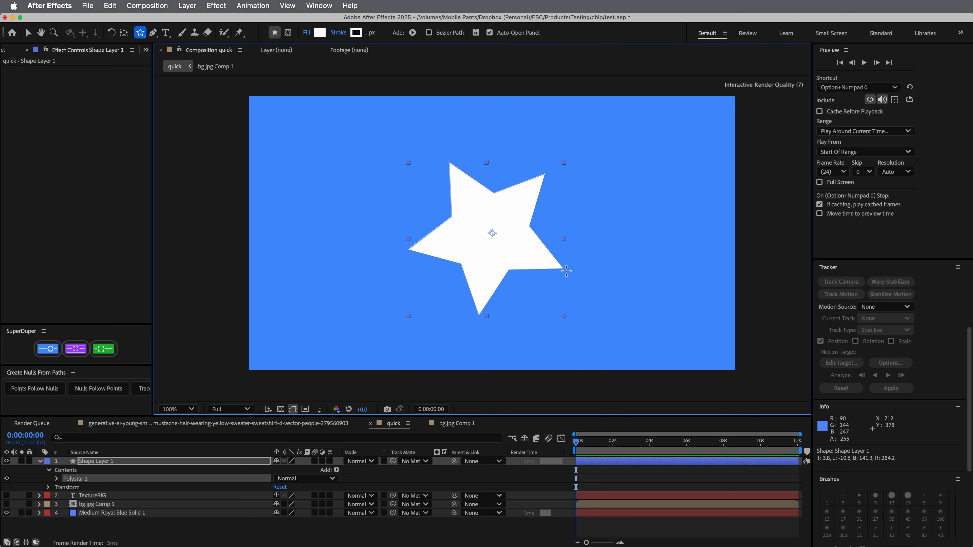
# Apply the Fast Box Blur effect to Shape Layer 1 and set its Blur Radius to 39
pyautogui.click(83, 472)
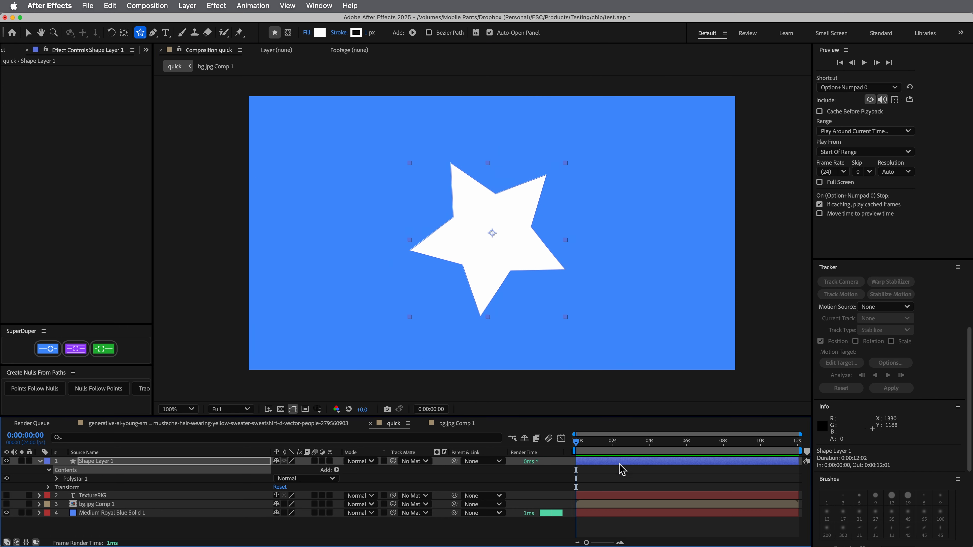
pyautogui.press('Return')
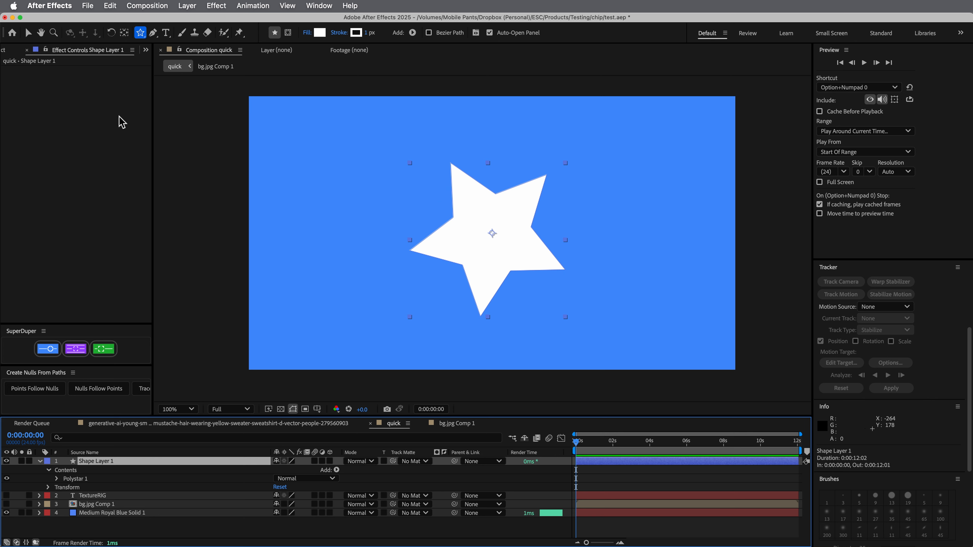
pyautogui.click(354, 7)
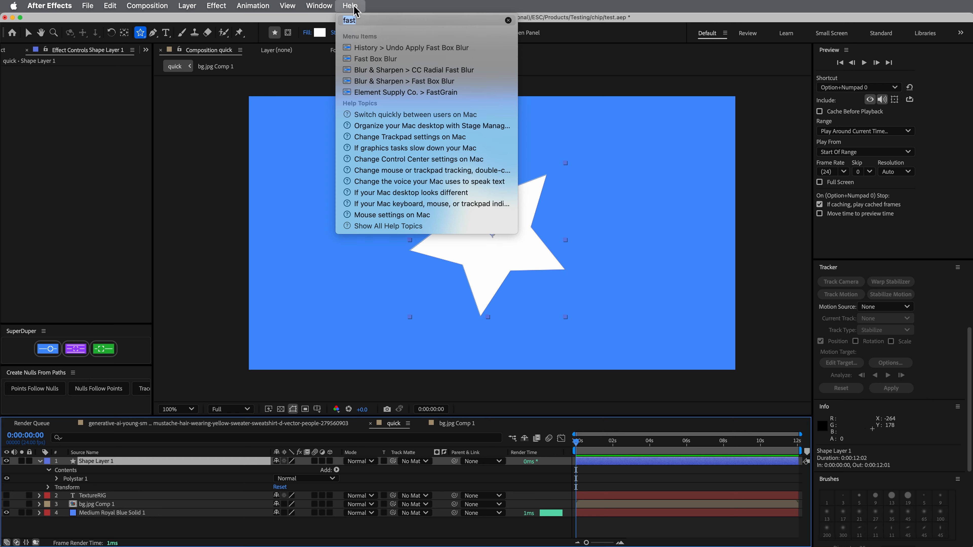
pyautogui.press('Down')
pyautogui.press('Down')
pyautogui.press('Down')
pyautogui.press('Down')
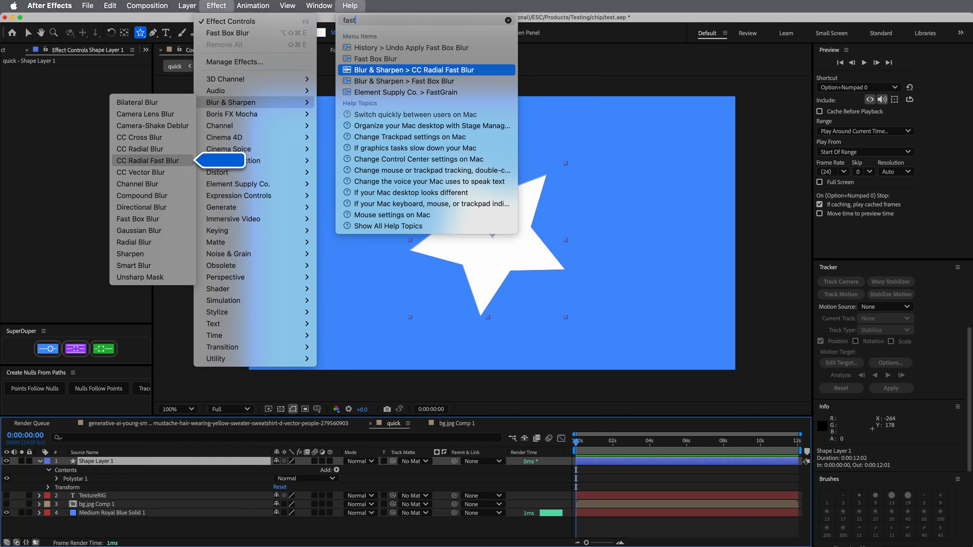
pyautogui.press('Return')
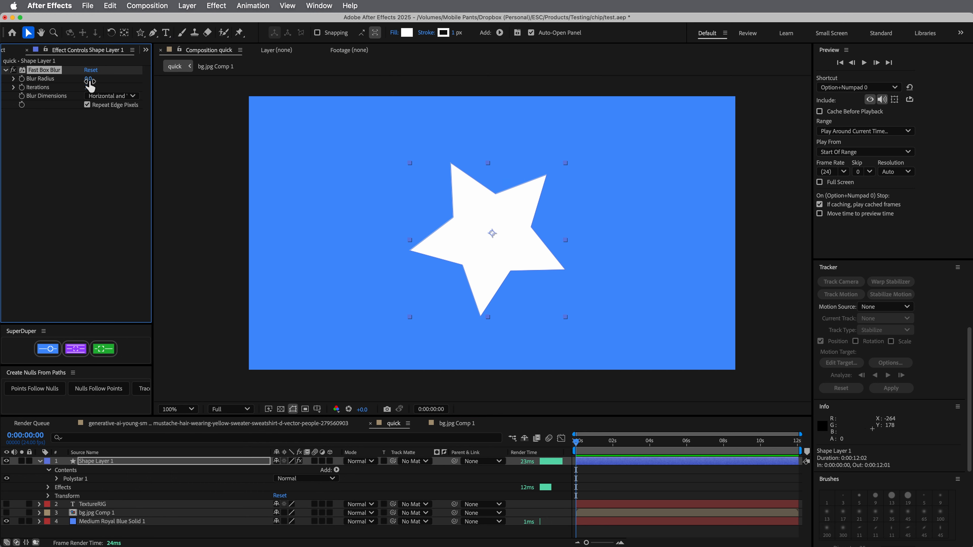
pyautogui.moveTo(89, 78); pyautogui.dragTo(104, 82)
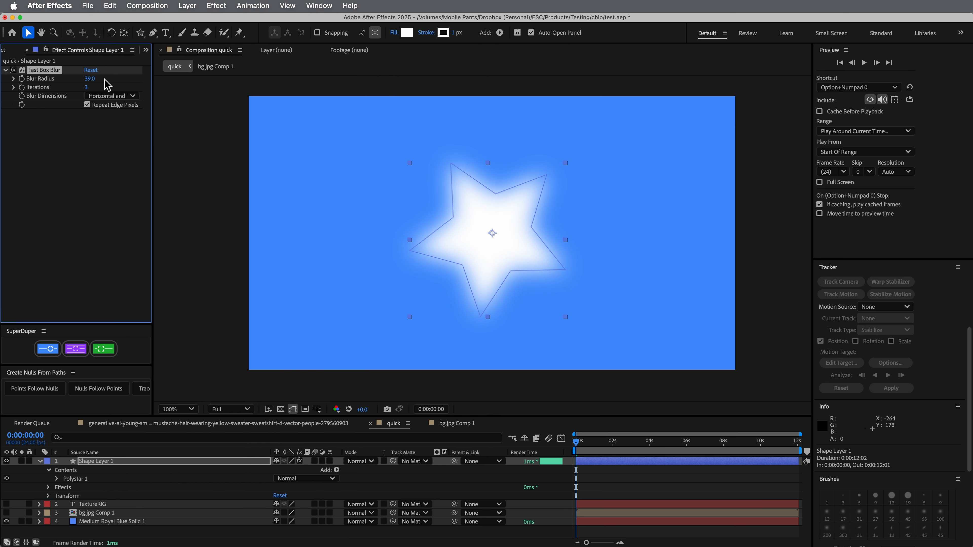
# Add the CC Composite effect after the blur, with Shape Layer 1 as the Top Layer and RGB Only disabled
pyautogui.click(216, 5)
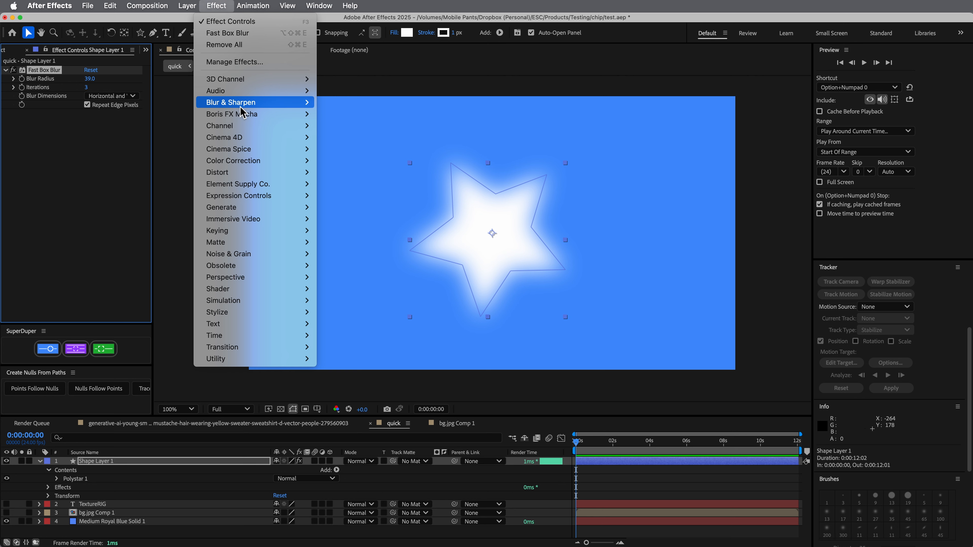
pyautogui.moveTo(239, 130)
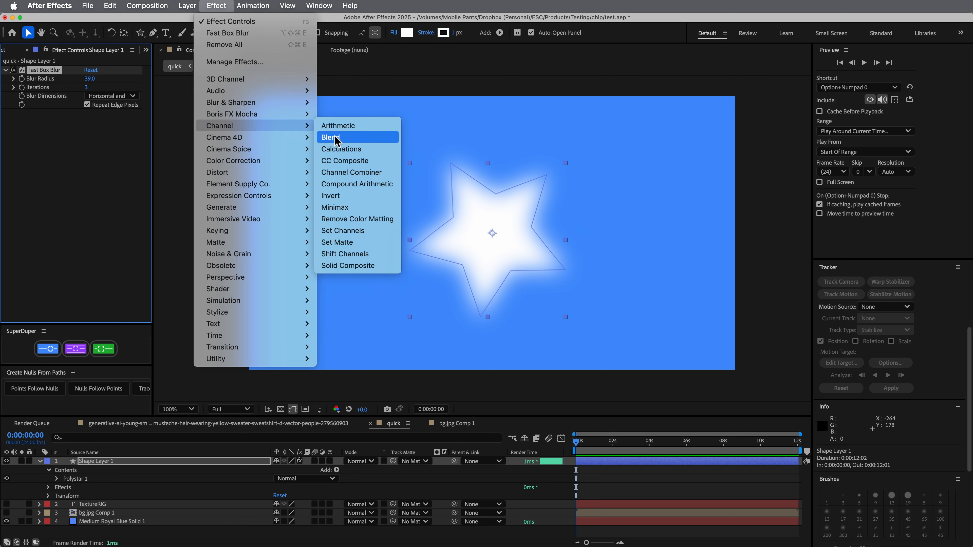
pyautogui.click(358, 161)
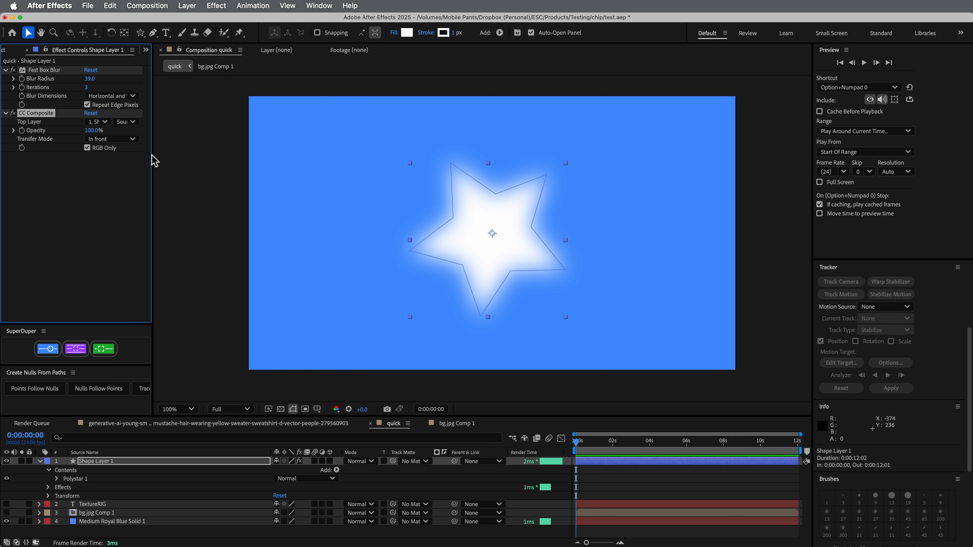
pyautogui.click(104, 122)
pyautogui.click(116, 148)
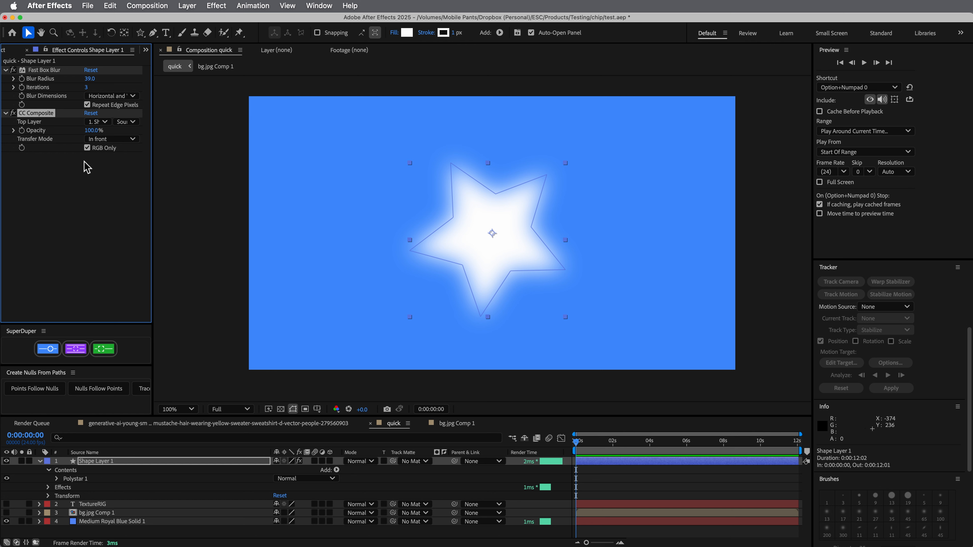
pyautogui.click(87, 148)
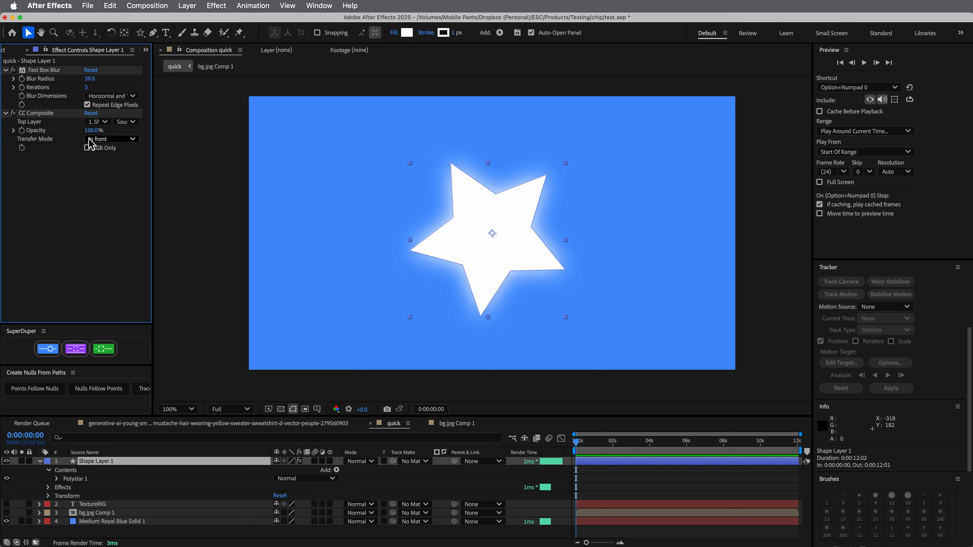
pyautogui.click(104, 123)
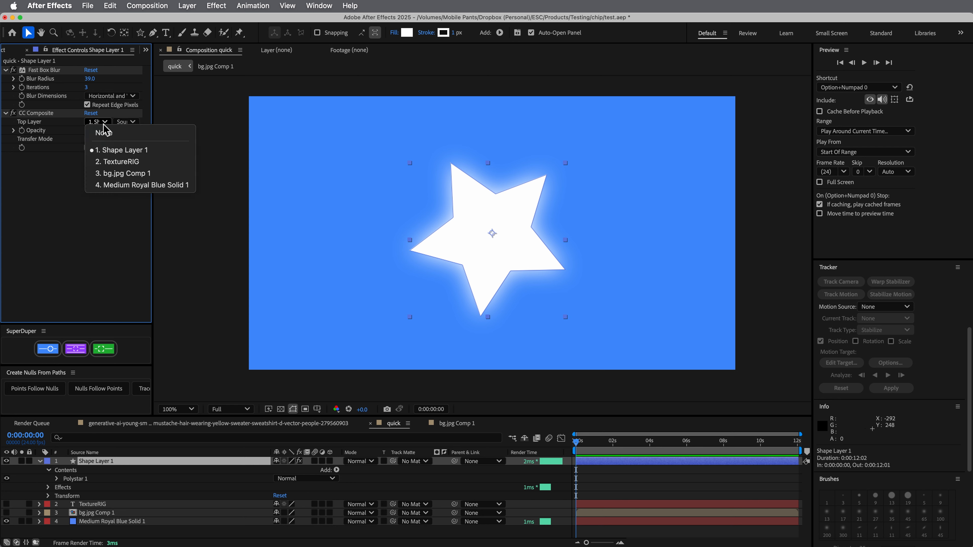
pyautogui.click(78, 189)
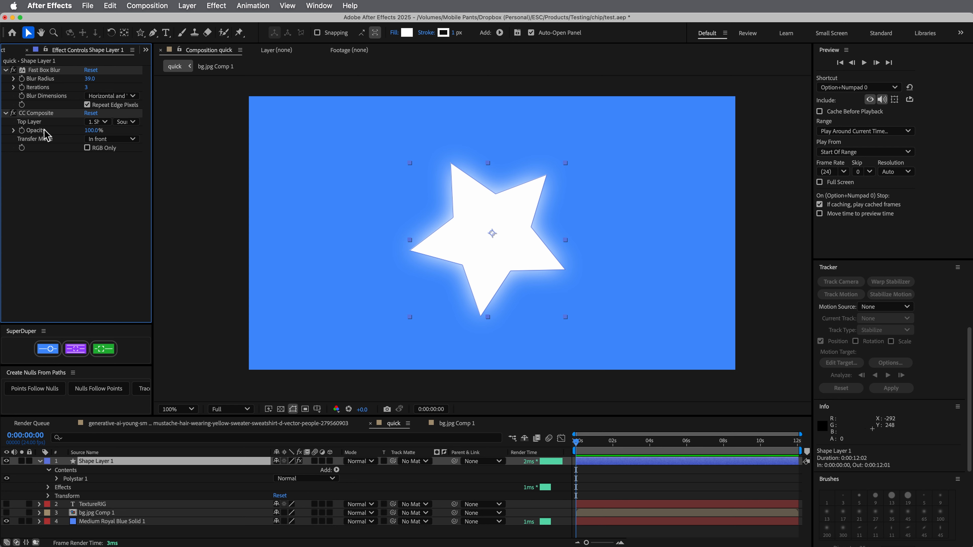
# Delete the CC Composite and Fast Box Blur effects from Shape Layer 1
pyautogui.click(47, 115)
pyautogui.press('Delete')
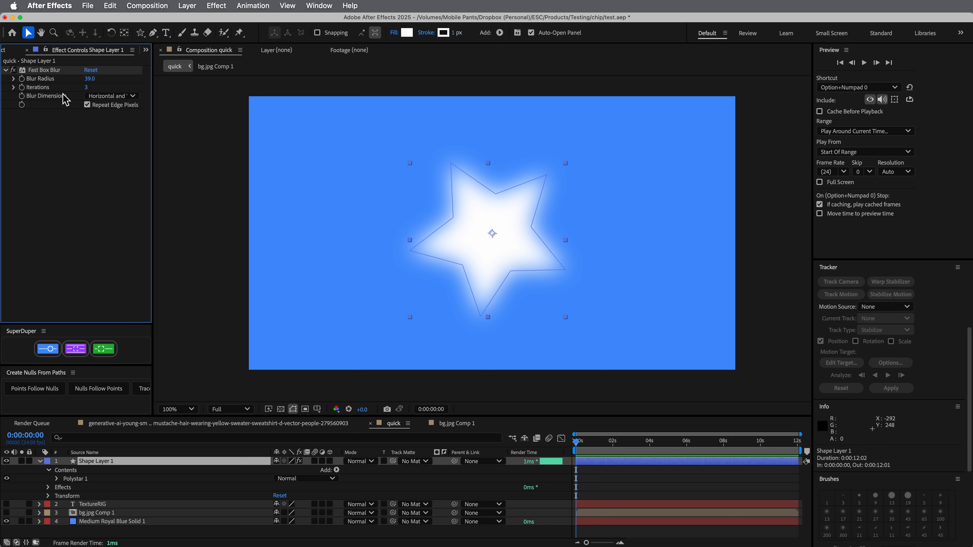
pyautogui.click(55, 73)
pyautogui.press('Delete')
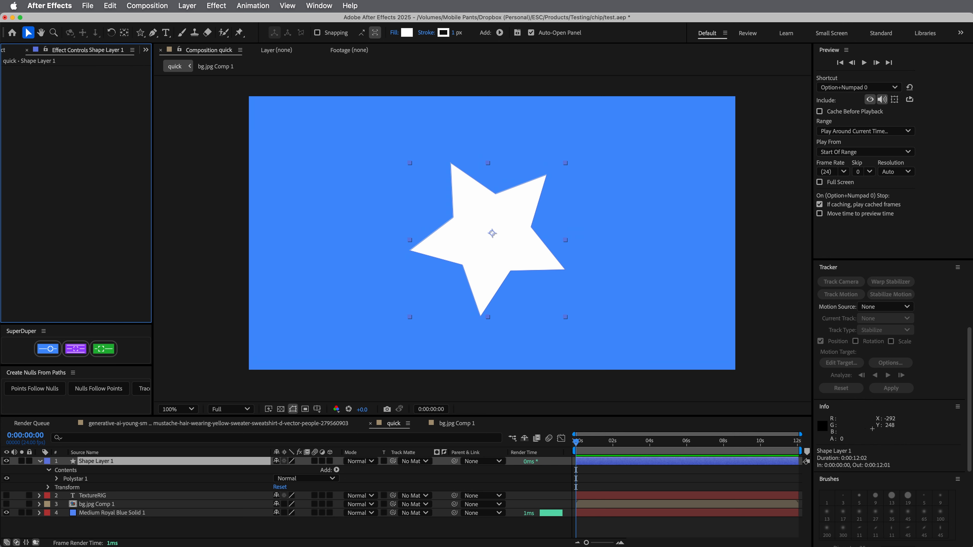
# Make the bg.jpg Comp 1 layer visible and solo it temporarily to examine its crumpled paper texture
pyautogui.click(6, 504)
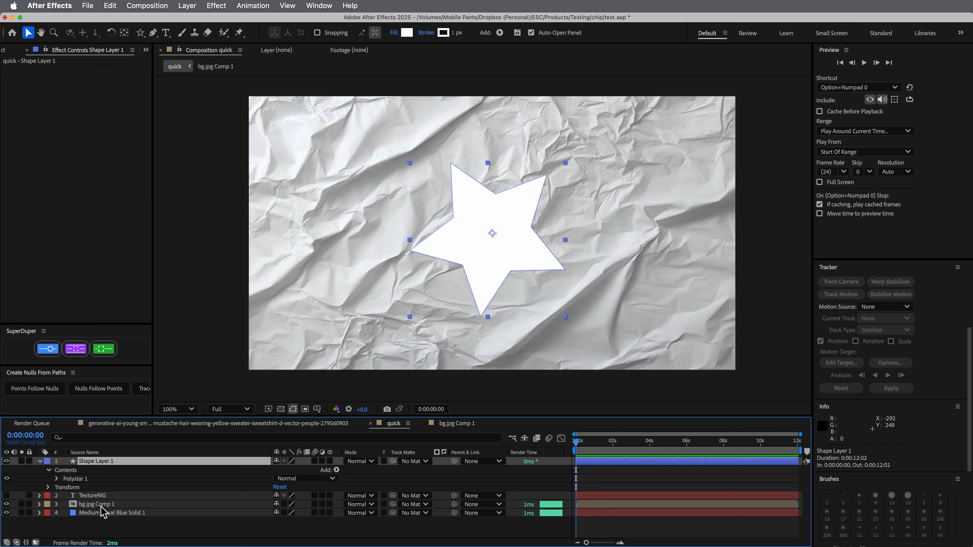
pyautogui.click(98, 504)
pyautogui.click(22, 504)
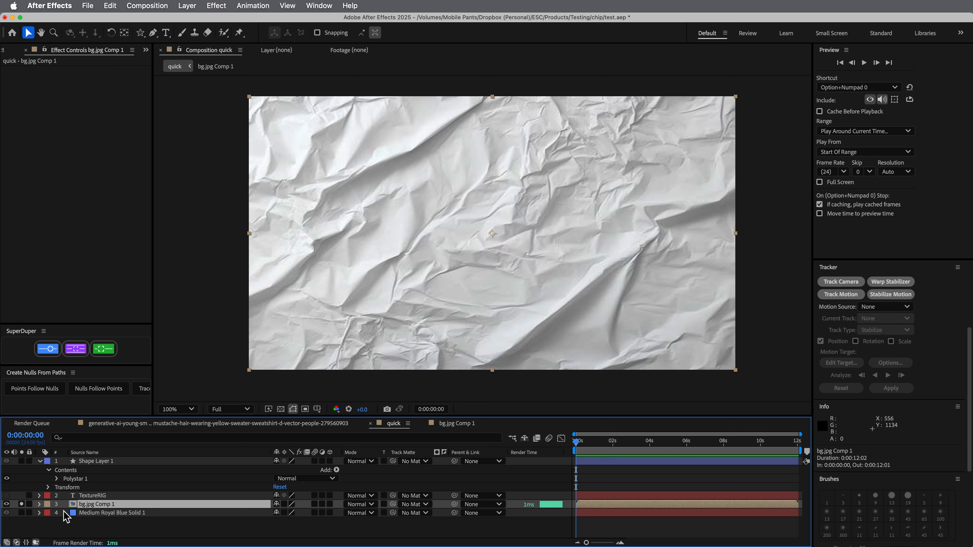
pyautogui.click(21, 504)
# Delete the TextureRIG layer and hide the bg.jpg Comp 1 layer
pyautogui.click(94, 496)
pyautogui.press('Delete')
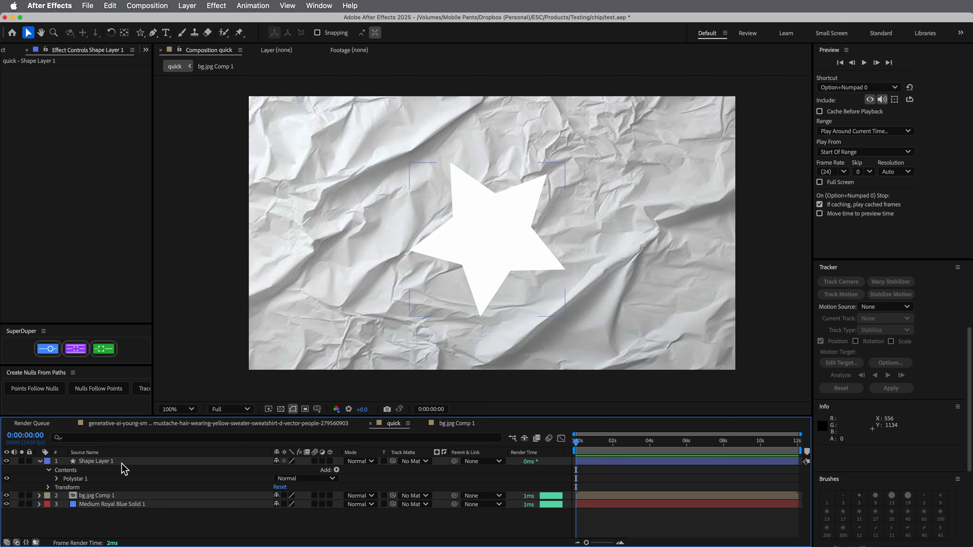
pyautogui.click(122, 462)
pyautogui.click(6, 496)
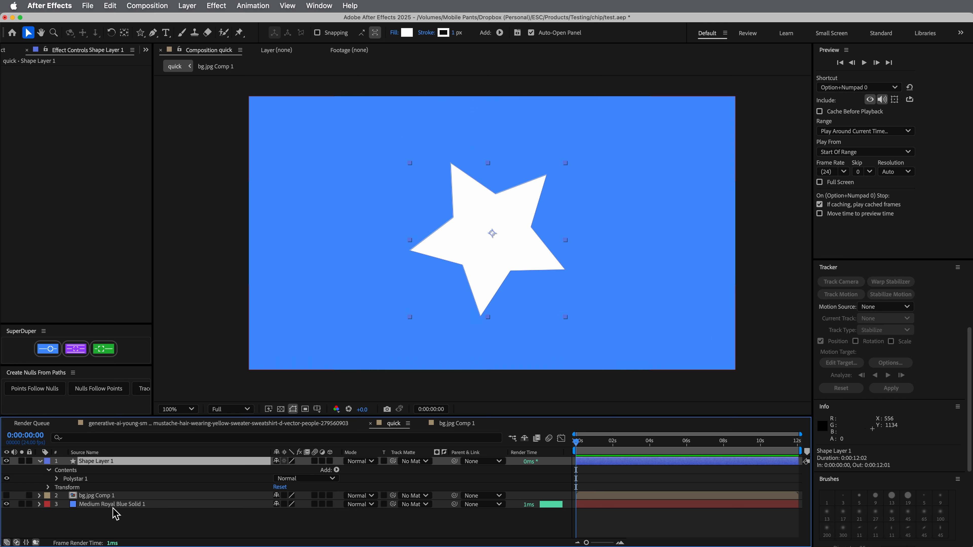
# Apply CC Composite to Shape Layer 1 with bg.jpg Comp 1 as the Top Layer, compare with RGB Only off, and leave it on
pyautogui.click(216, 8)
pyautogui.moveTo(245, 127)
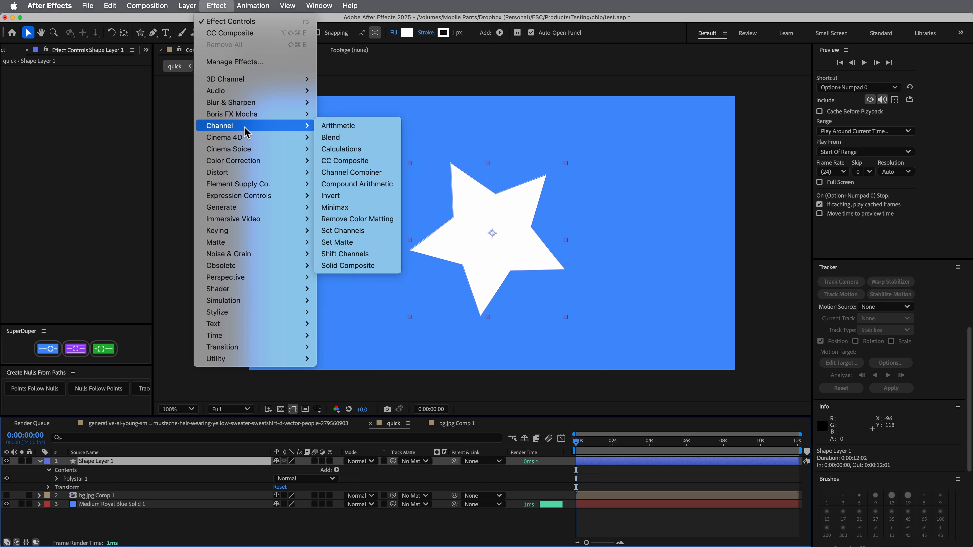
pyautogui.click(345, 161)
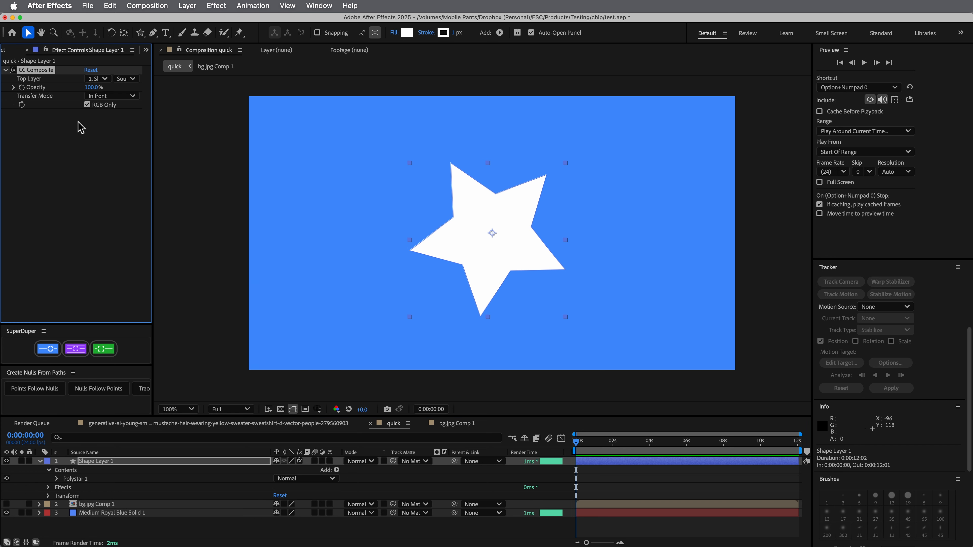
pyautogui.click(98, 78)
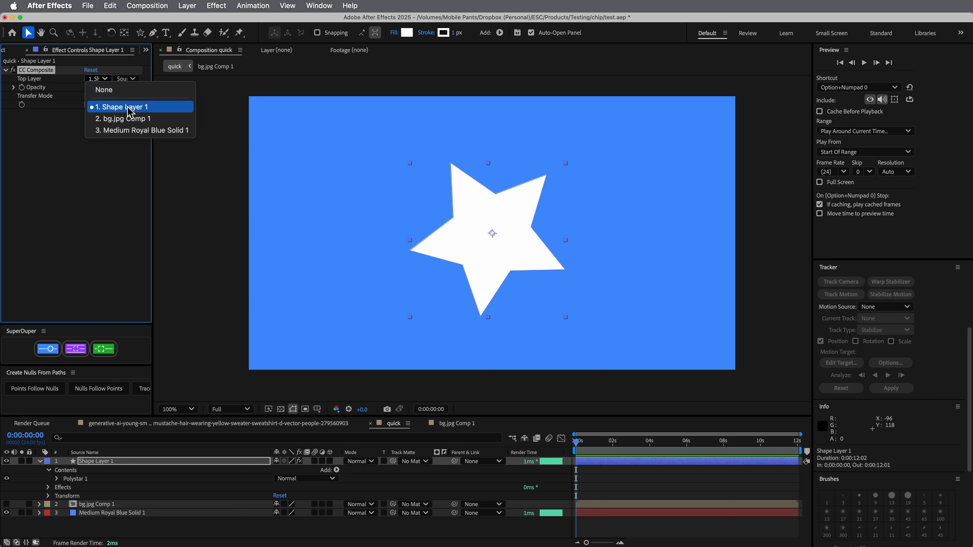
pyautogui.click(122, 119)
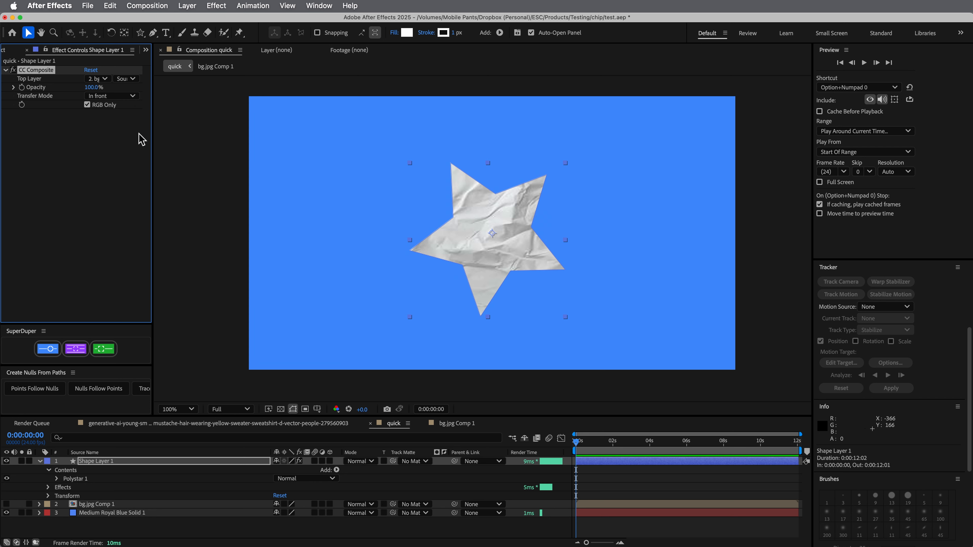
pyautogui.click(87, 105)
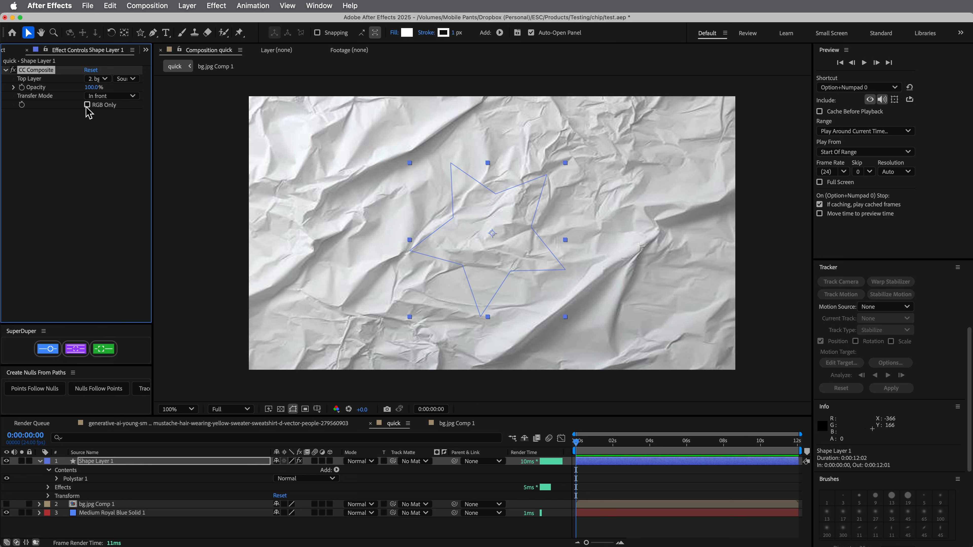
pyautogui.click(87, 105)
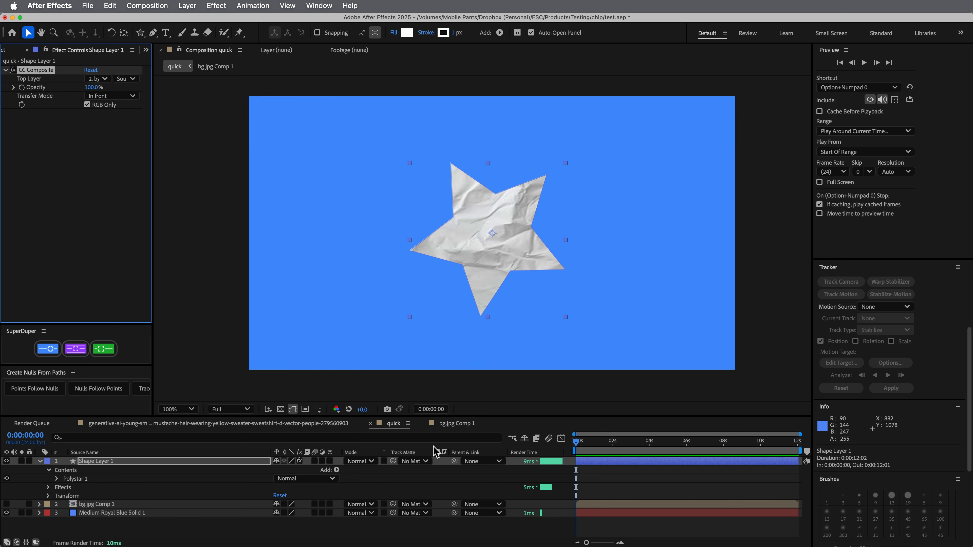
# Collapse Shape Layer 1's properties and reposition the star in the composition to 984, 536
pyautogui.moveTo(497, 253)
pyautogui.mouseDown()
pyautogui.moveTo(593, 256)
pyautogui.moveTo(438, 226)
pyautogui.moveTo(496, 252)
pyautogui.moveTo(426, 263)
pyautogui.moveTo(623, 276)
pyautogui.moveTo(469, 241)
pyautogui.moveTo(439, 262)
pyautogui.moveTo(573, 264)
pyautogui.moveTo(479, 278)
pyautogui.moveTo(549, 245)
pyautogui.moveTo(486, 267)
pyautogui.moveTo(551, 274)
pyautogui.moveTo(448, 259)
pyautogui.moveTo(500, 264)
pyautogui.mouseUp()
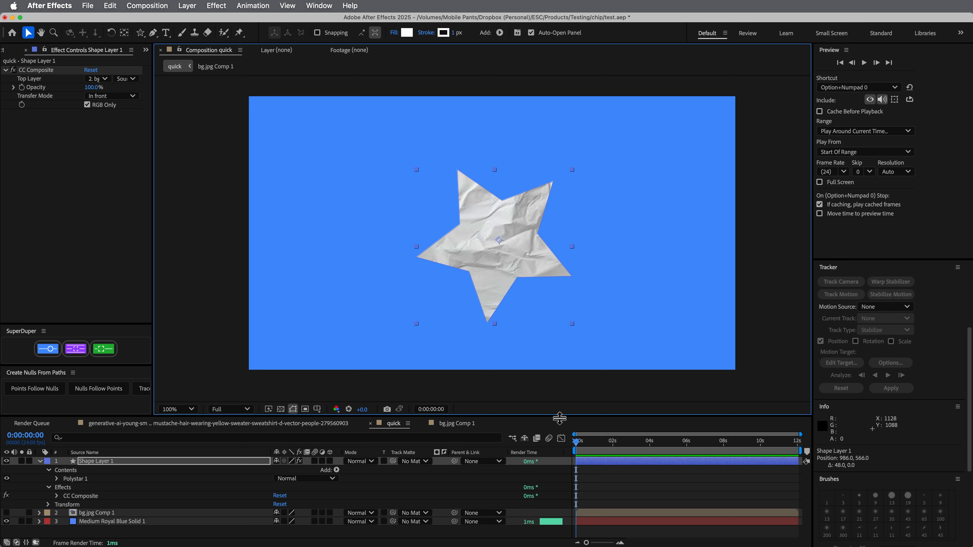
pyautogui.click(39, 461)
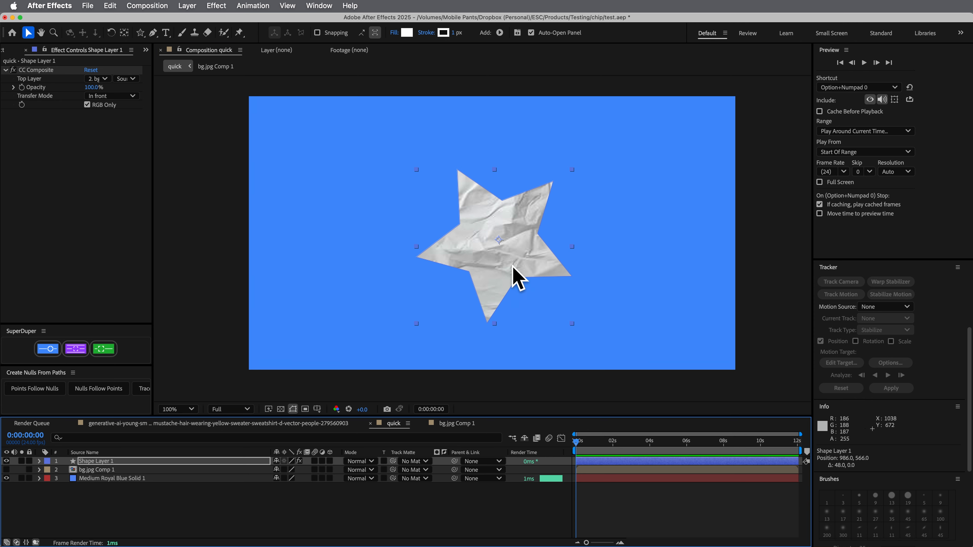
pyautogui.moveTo(508, 277)
pyautogui.mouseDown()
pyautogui.moveTo(588, 283)
pyautogui.moveTo(514, 264)
pyautogui.mouseUp()
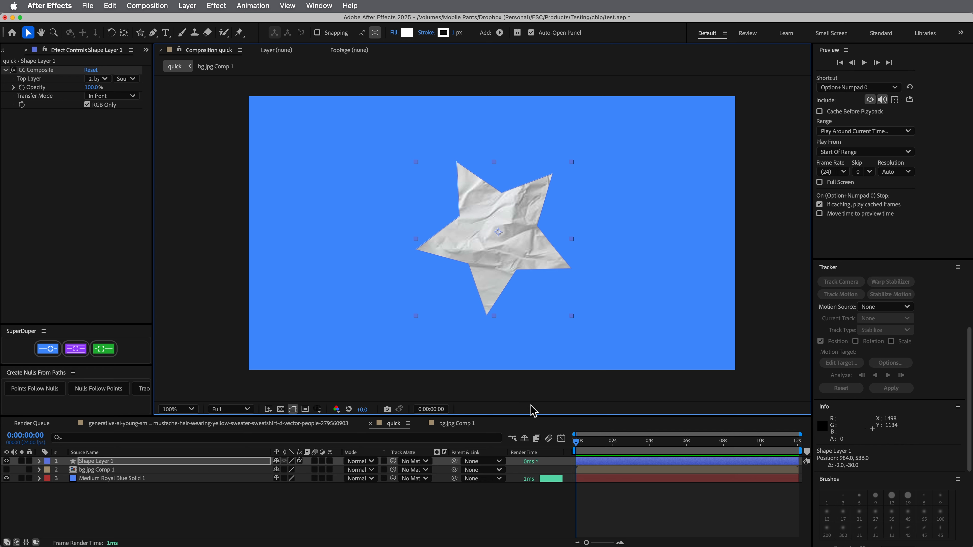
# Give the timeline more height and add the Transform distortion effect to Shape Layer 1
pyautogui.moveTo(530, 417); pyautogui.dragTo(540, 372)
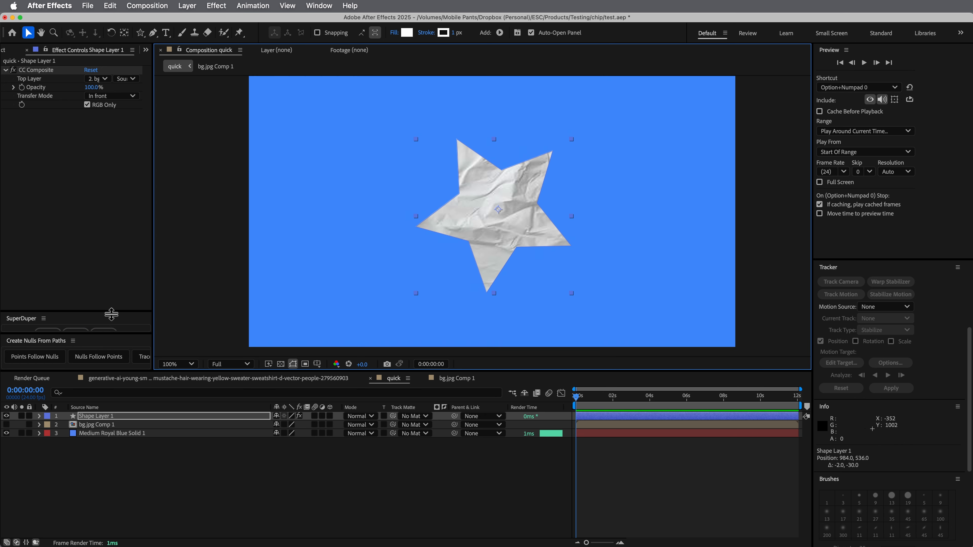
pyautogui.moveTo(113, 309); pyautogui.dragTo(113, 295)
pyautogui.click(609, 416)
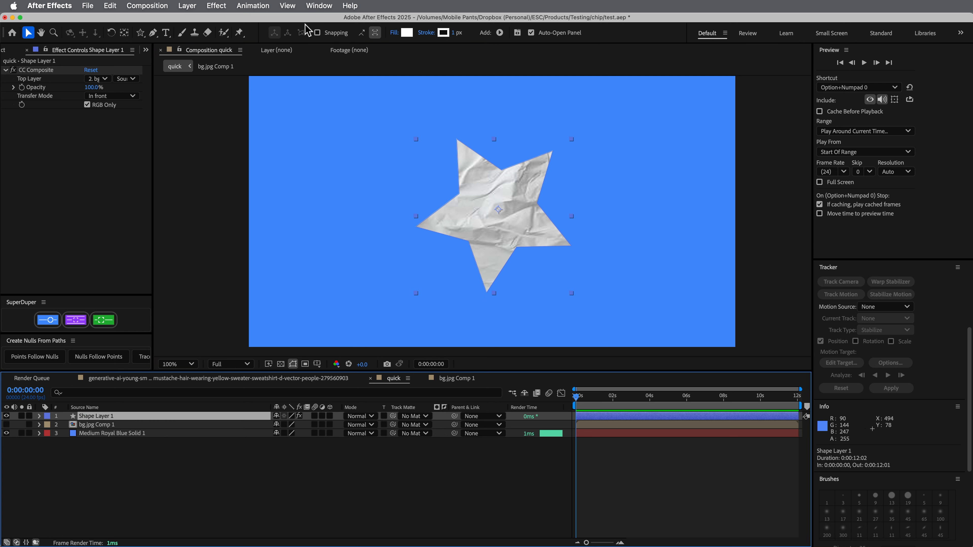
pyautogui.click(217, 6)
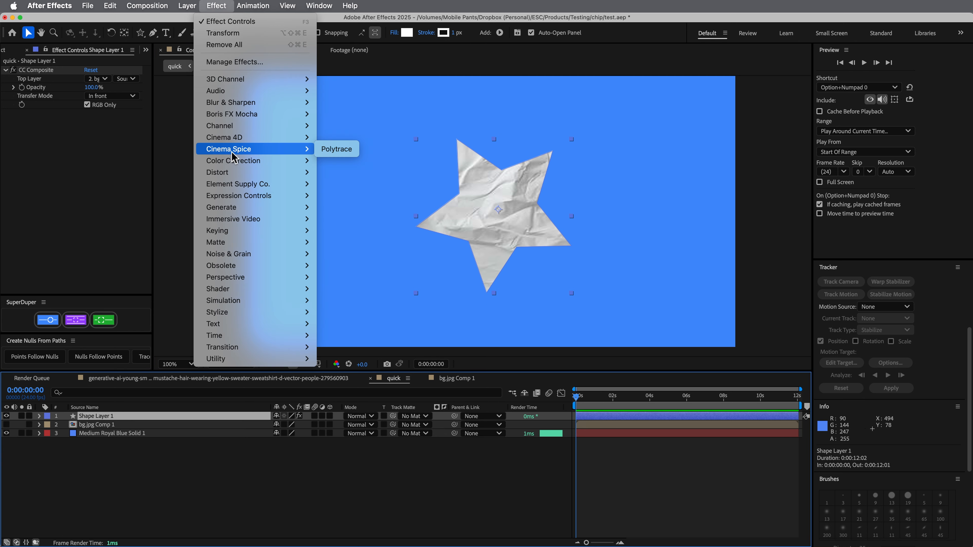
pyautogui.moveTo(226, 174)
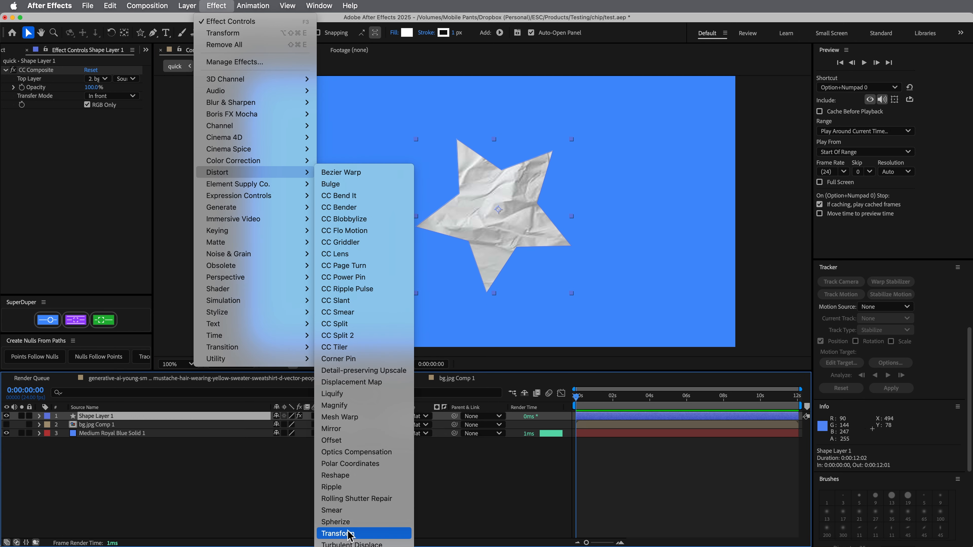
pyautogui.click(338, 533)
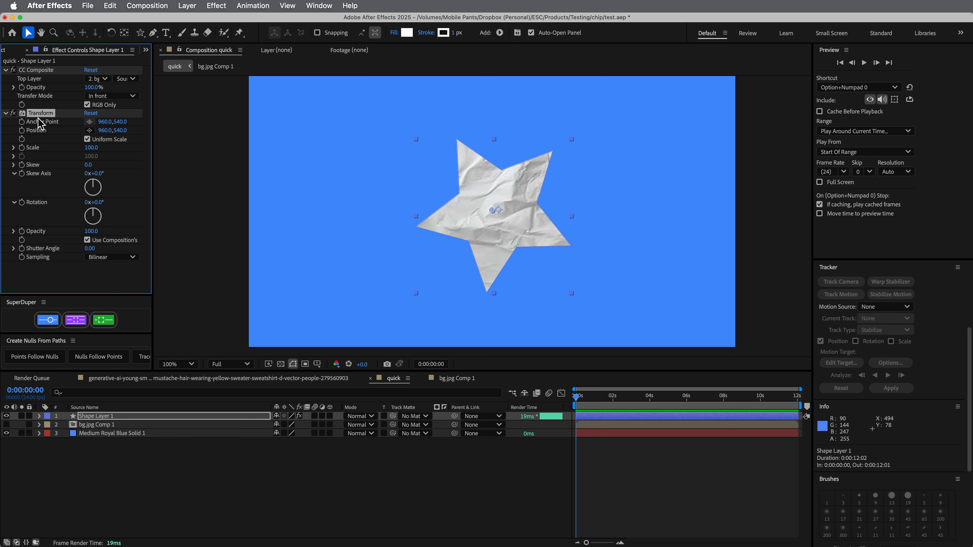
# Collapse the existing effects, duplicate the Transform effect, and place the first Transform above CC Composite
pyautogui.click(6, 71)
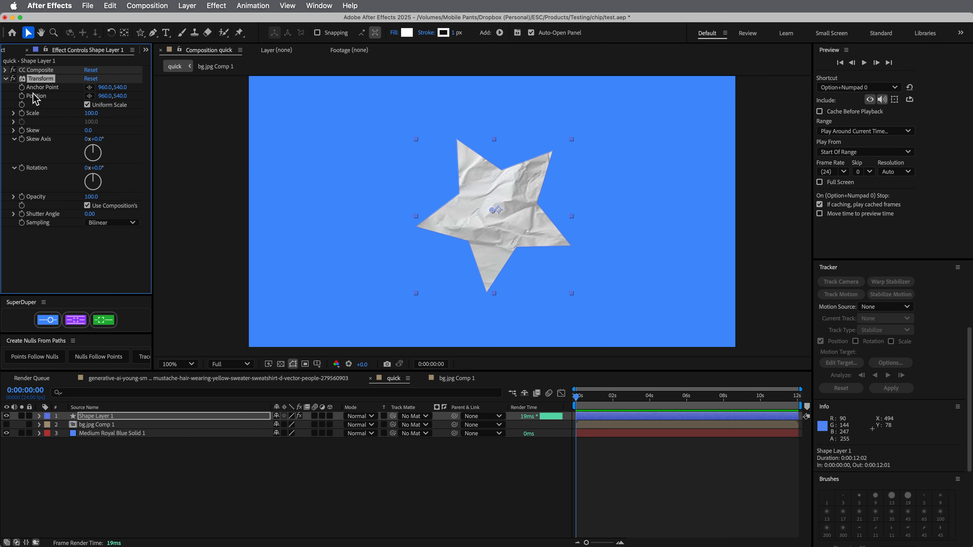
pyautogui.click(6, 79)
pyautogui.press('super+d')
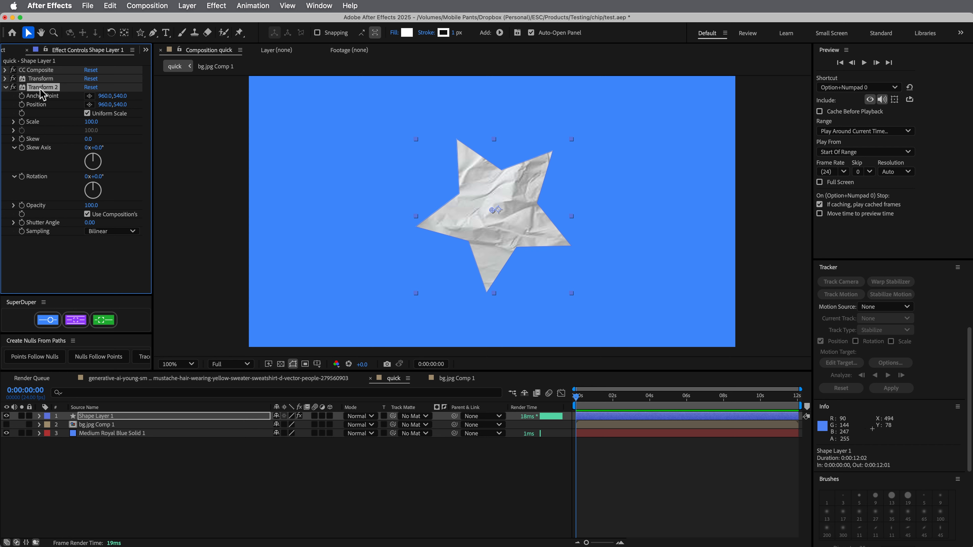
pyautogui.moveTo(43, 81); pyautogui.dragTo(41, 67)
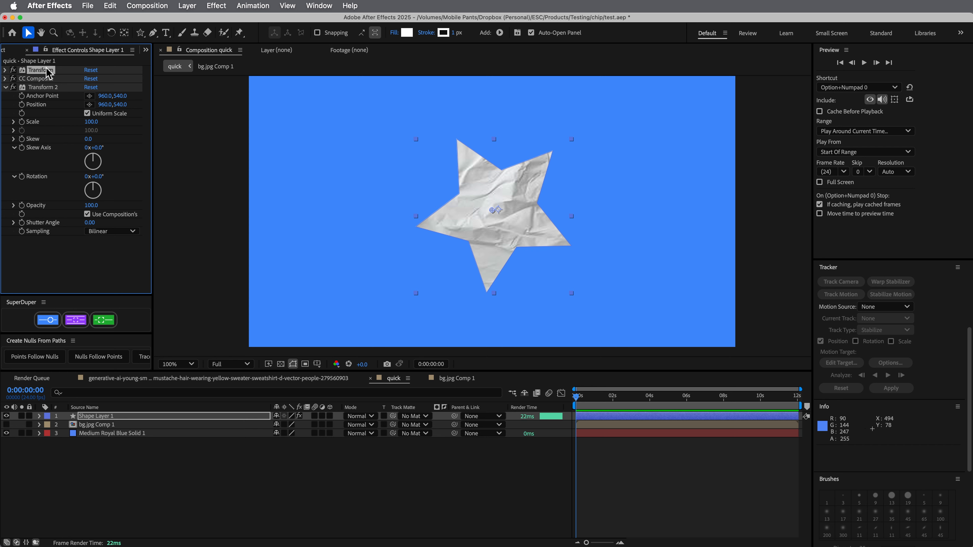
# Collapse Transform 2, expand the first Transform effect, and set its Anchor Point expression to position
pyautogui.click(6, 88)
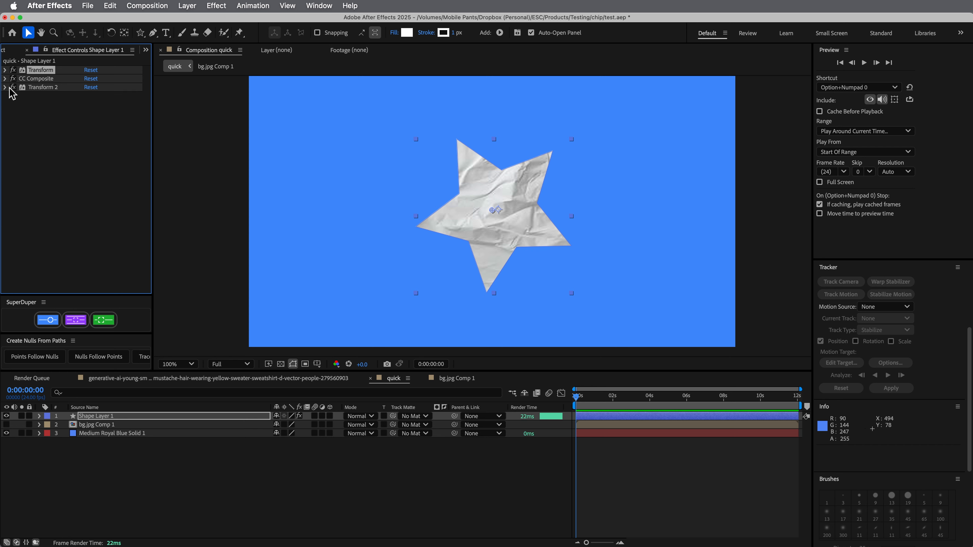
pyautogui.click(5, 70)
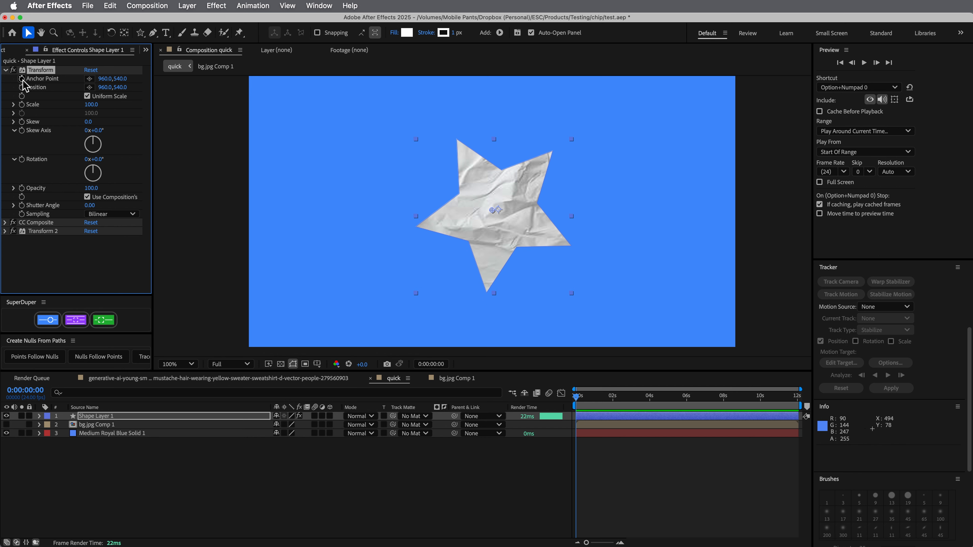
pyautogui.keyDown('alt'); pyautogui.click(21, 78); pyautogui.keyUp('alt')
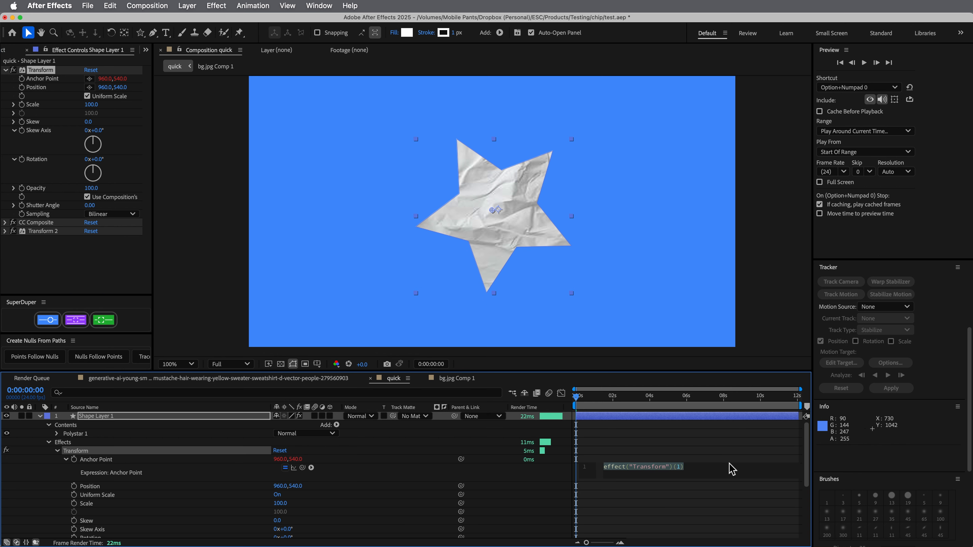
pyautogui.write('position')
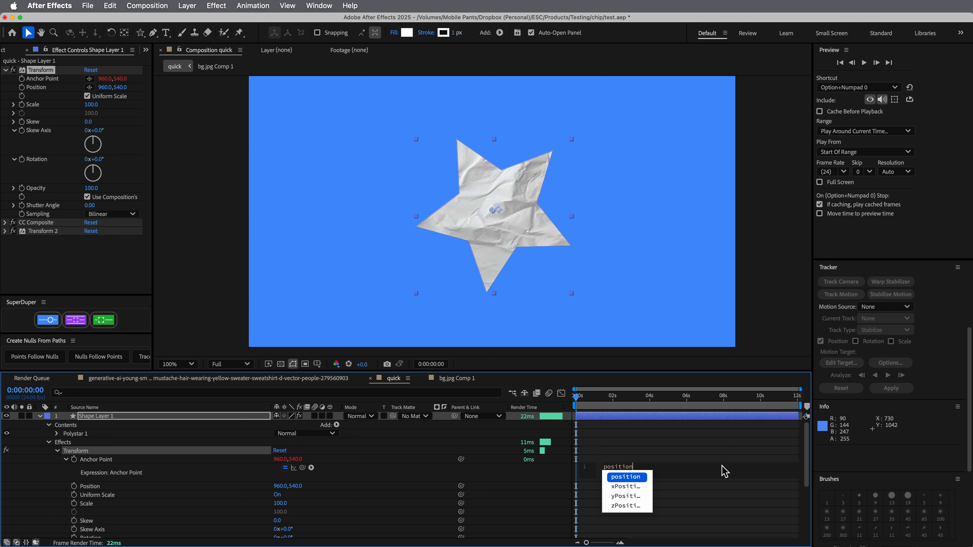
pyautogui.click(711, 455)
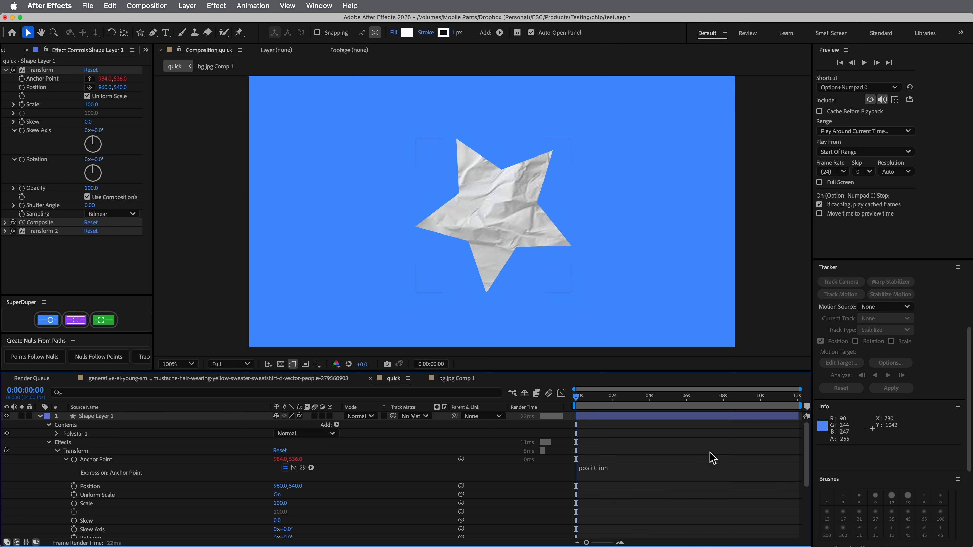
# Move the star layer in the composition to 1038, 512 to test the anchor point link
pyautogui.click(665, 418)
pyautogui.moveTo(498, 234)
pyautogui.mouseDown()
pyautogui.moveTo(586, 245)
pyautogui.moveTo(391, 223)
pyautogui.moveTo(580, 202)
pyautogui.moveTo(504, 216)
pyautogui.moveTo(474, 264)
pyautogui.moveTo(489, 191)
pyautogui.moveTo(489, 201)
pyautogui.moveTo(586, 235)
pyautogui.moveTo(441, 235)
pyautogui.moveTo(460, 196)
pyautogui.moveTo(513, 215)
pyautogui.moveTo(500, 252)
pyautogui.mouseUp()
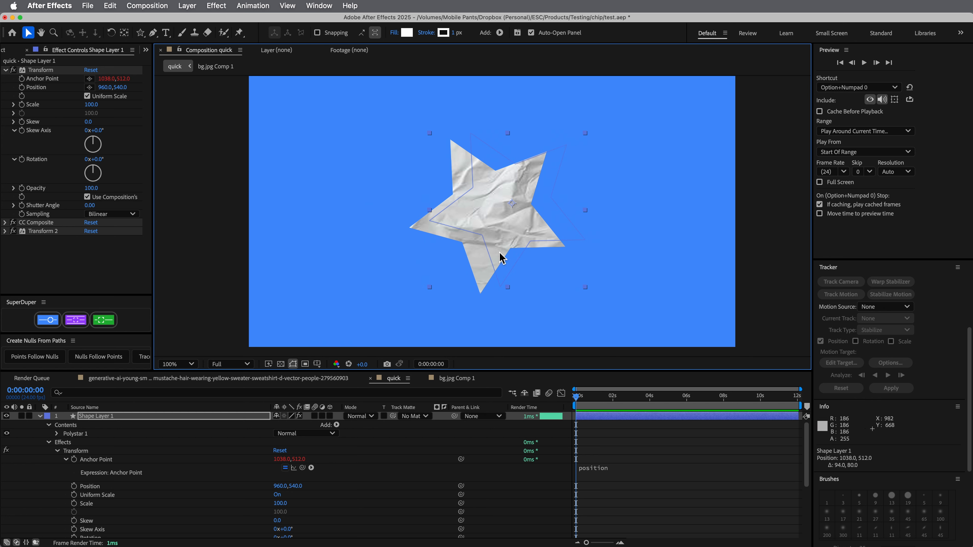
pyautogui.click(671, 424)
# Set Transform 2's Position expression to position and move the star to 1104, 524
pyautogui.click(19, 244)
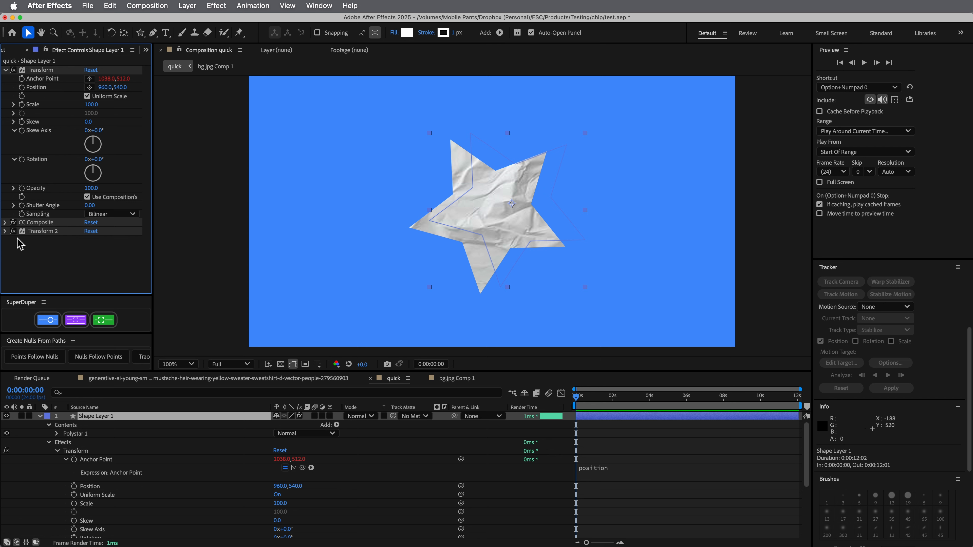
pyautogui.click(5, 231)
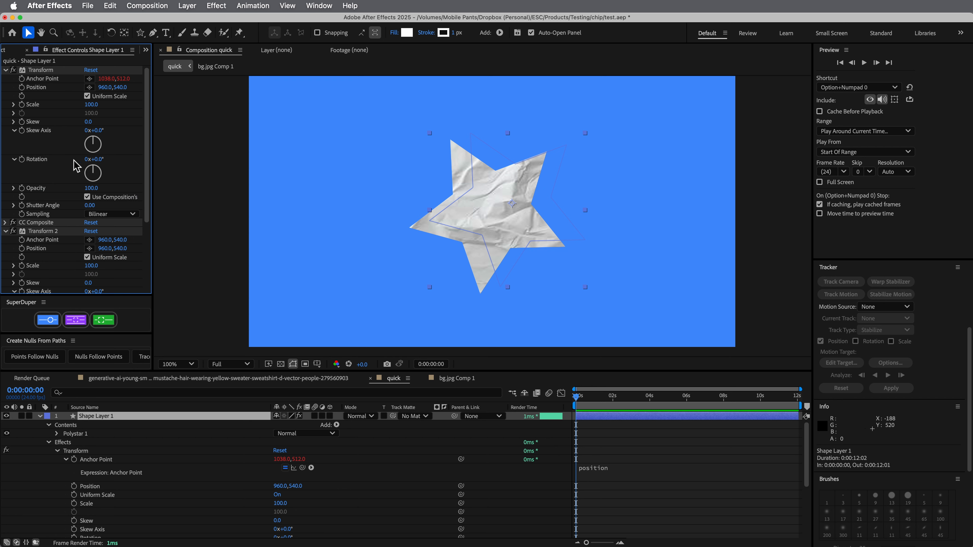
pyautogui.keyDown('alt'); pyautogui.click(22, 248); pyautogui.keyUp('alt')
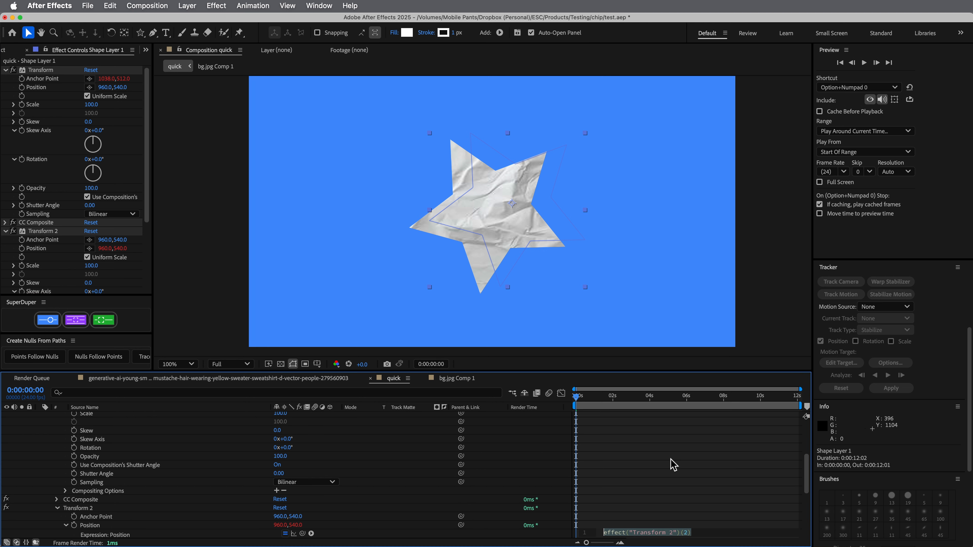
pyautogui.write('position')
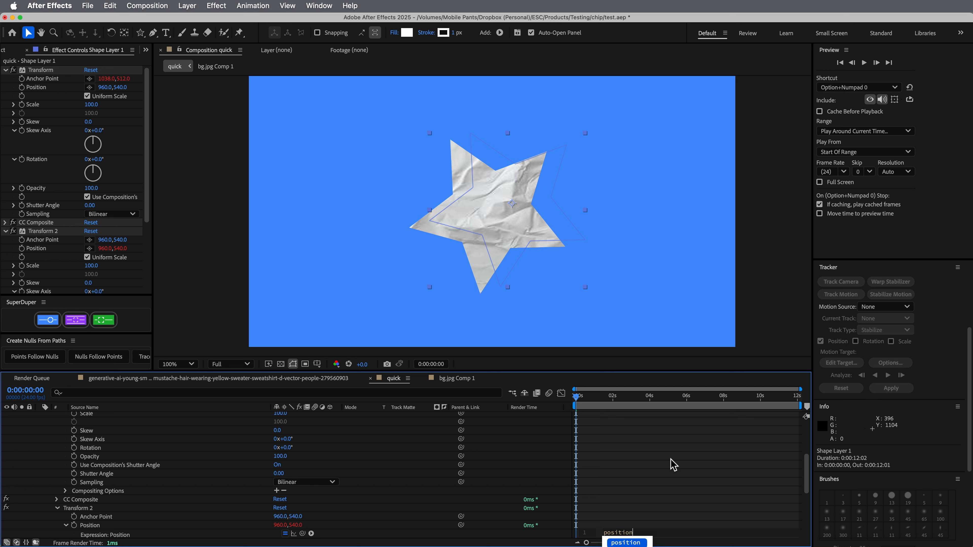
pyautogui.click(670, 459)
pyautogui.moveTo(511, 219); pyautogui.dragTo(532, 227)
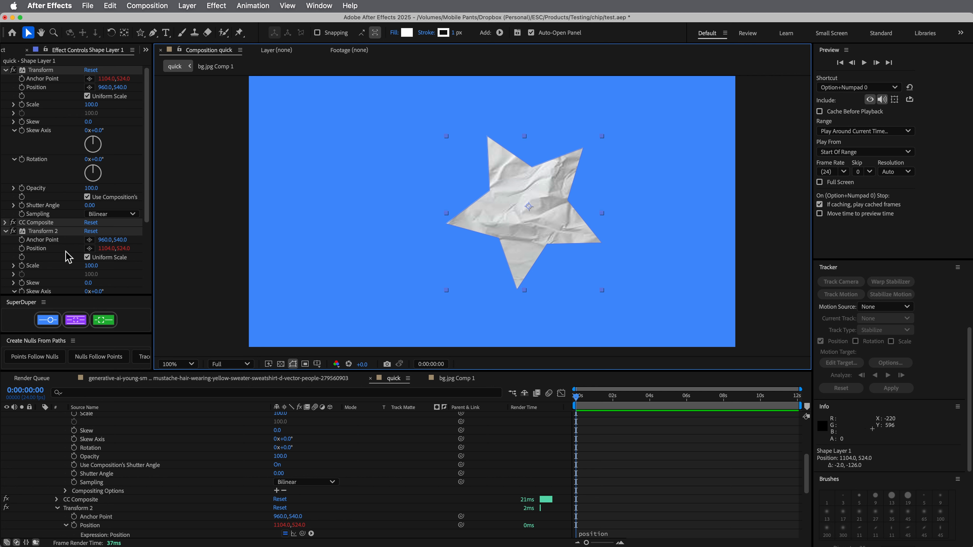
# Link Transform 2's Rotation to the inverse of the first effect's with the expression -effect("Transform")("Rotation")
pyautogui.scroll(-4, 65, 257)
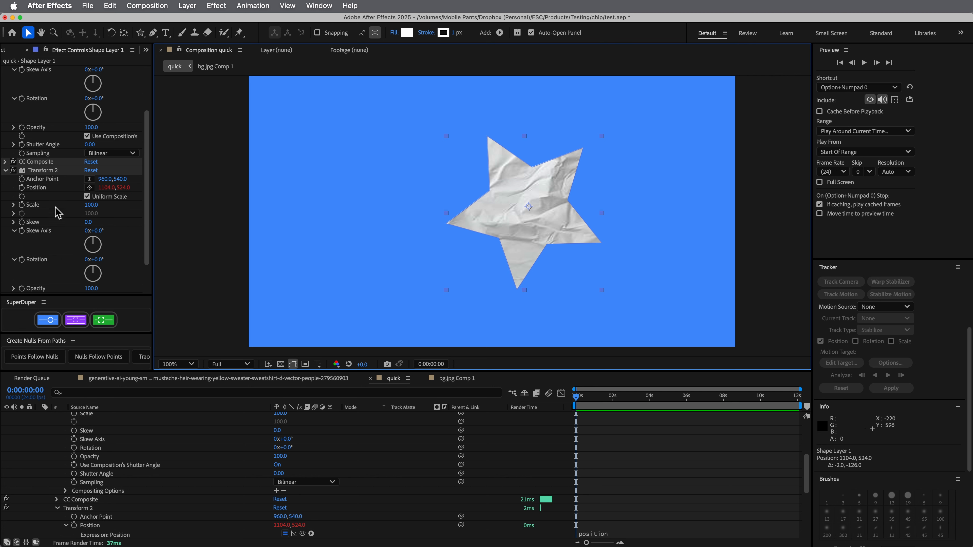
pyautogui.keyDown('alt'); pyautogui.click(22, 260); pyautogui.keyUp('alt')
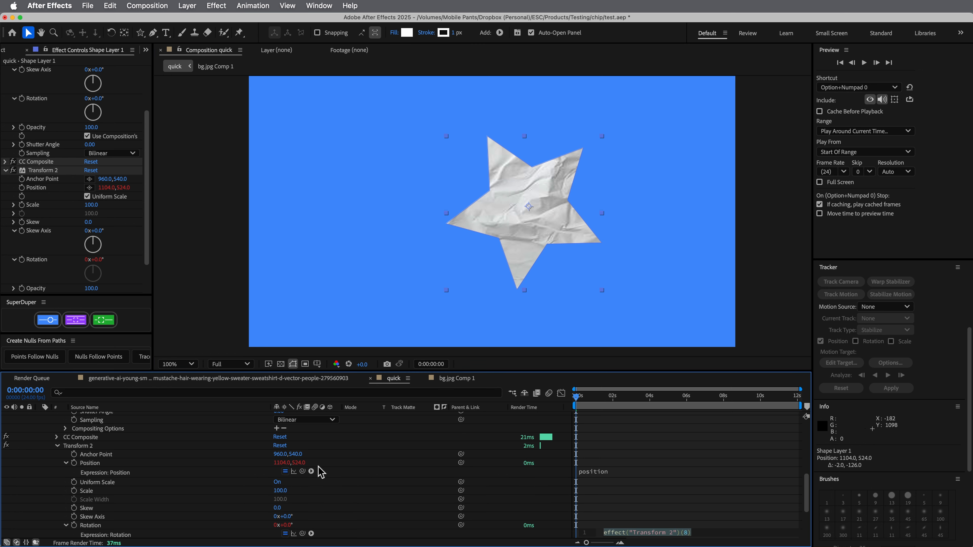
pyautogui.moveTo(302, 533); pyautogui.dragTo(44, 166)
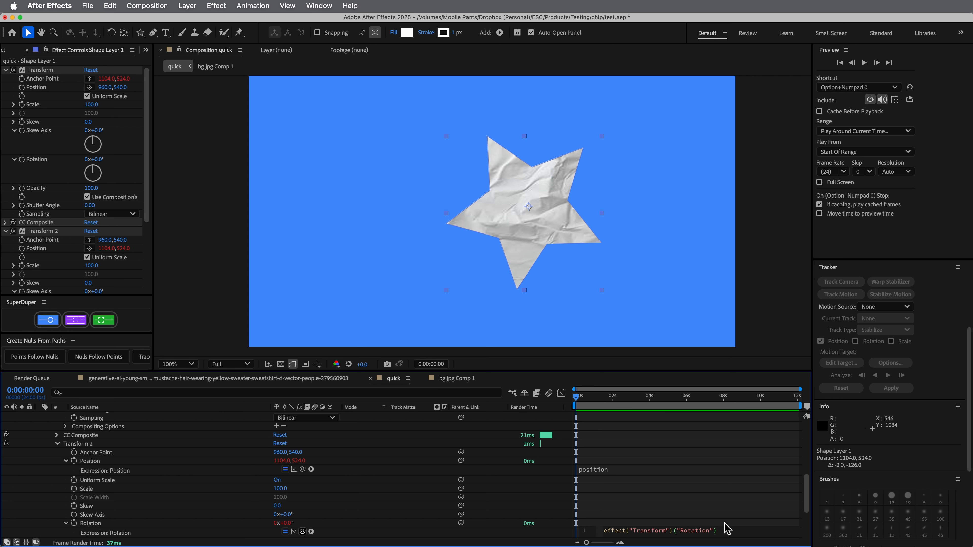
pyautogui.click(605, 532)
pyautogui.write('-')
pyautogui.click(653, 516)
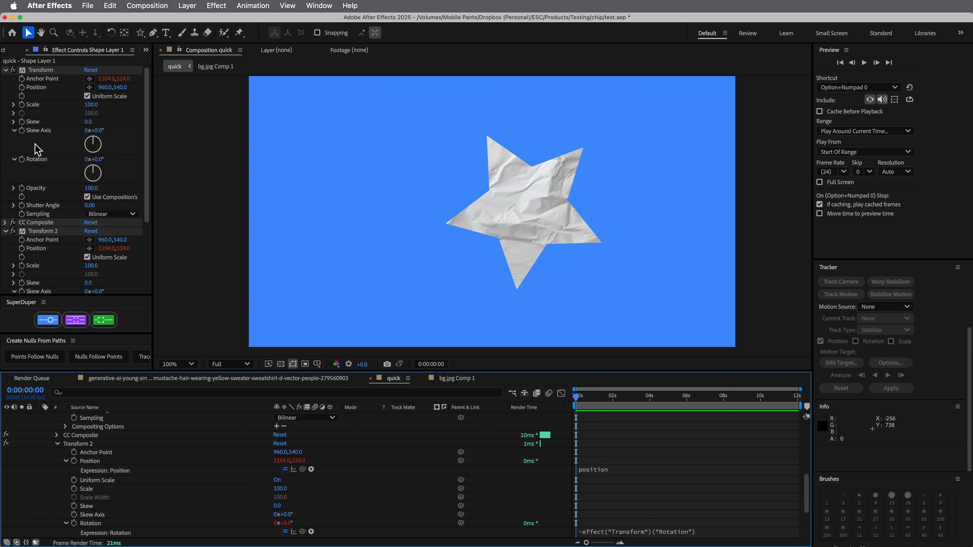
# Drive the first Transform's Rotation with the expression rotation, rotate the star to about -12.7°, and negate the expression to -rotation
pyautogui.keyDown('alt'); pyautogui.click(22, 160); pyautogui.keyUp('alt')
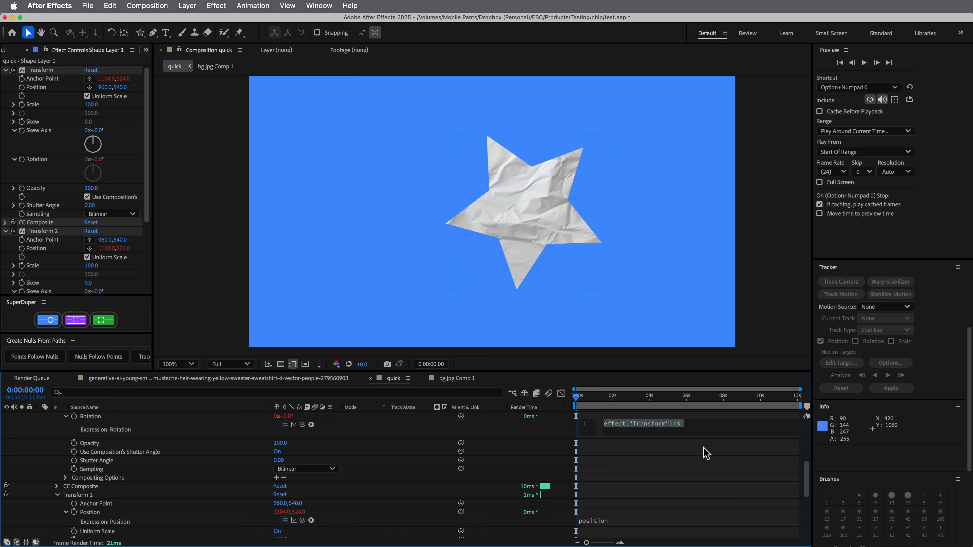
pyautogui.write('rotatio')
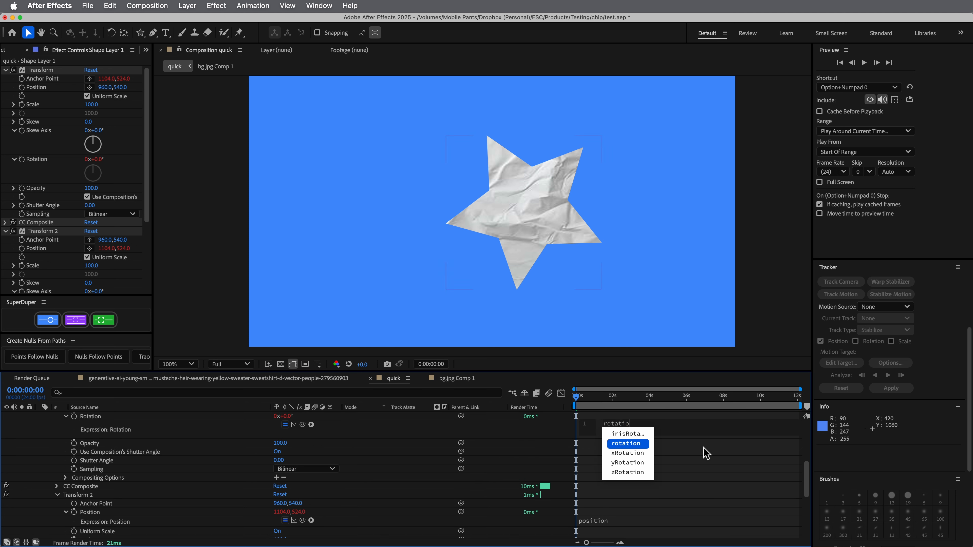
pyautogui.click(707, 453)
pyautogui.press('w')
pyautogui.moveTo(560, 227); pyautogui.dragTo(580, 228)
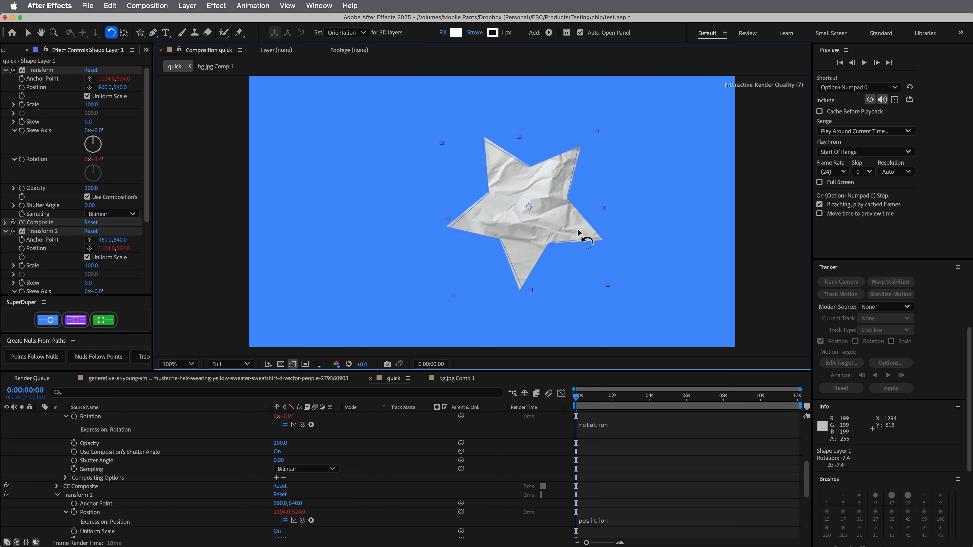
pyautogui.click(629, 433)
pyautogui.press('Left')
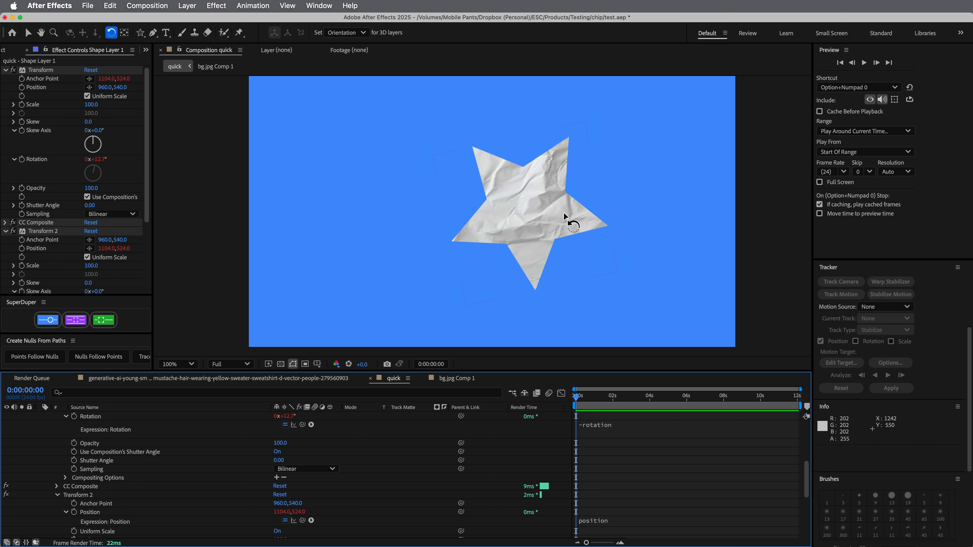
# Rotate the textured star further and move it to 554, 526 in the composition
pyautogui.moveTo(564, 214)
pyautogui.mouseDown()
pyautogui.moveTo(545, 235)
pyautogui.moveTo(572, 208)
pyautogui.mouseUp()
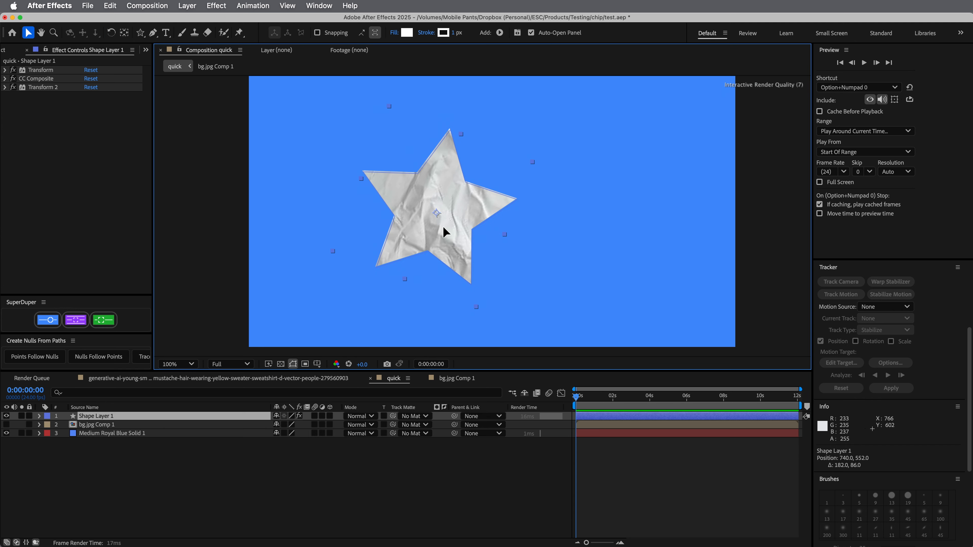
pyautogui.moveTo(443, 226); pyautogui.dragTo(405, 221)
pyautogui.press('w')
pyautogui.press('v')
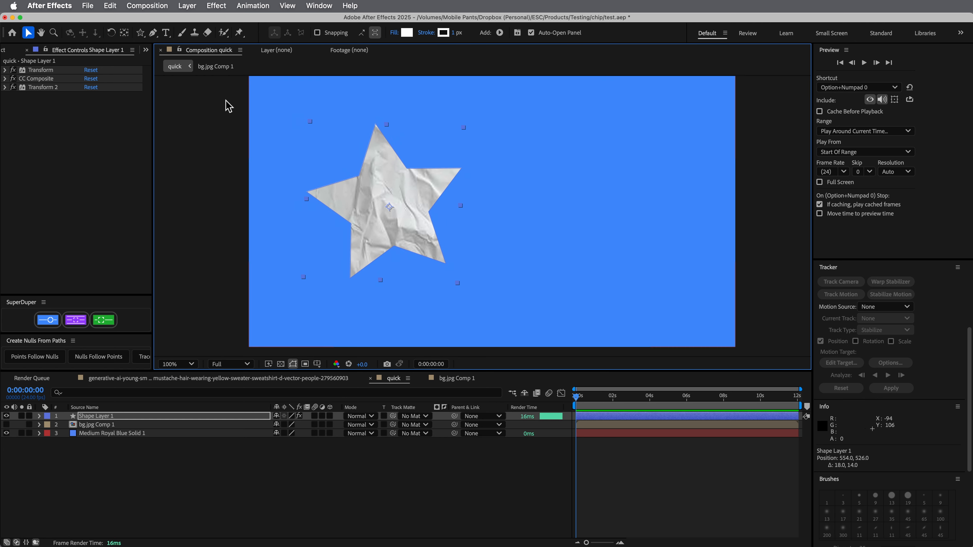
# Draw a second white star as a new shape layer, slightly overlapping the first star's right side
pyautogui.click(719, 497)
pyautogui.press('q')
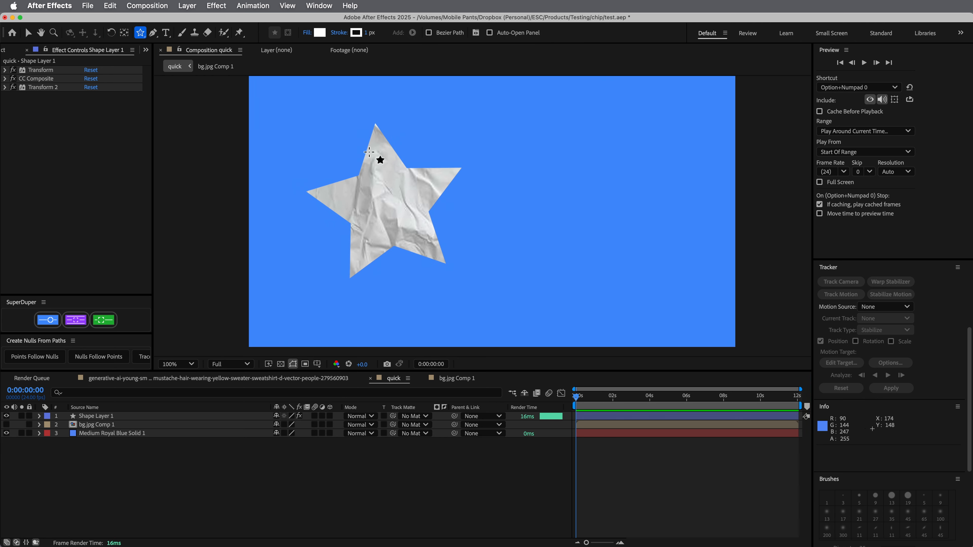
pyautogui.moveTo(544, 210)
pyautogui.mouseDown()
pyautogui.moveTo(593, 247)
pyautogui.moveTo(537, 245)
pyautogui.moveTo(552, 255)
pyautogui.mouseUp()
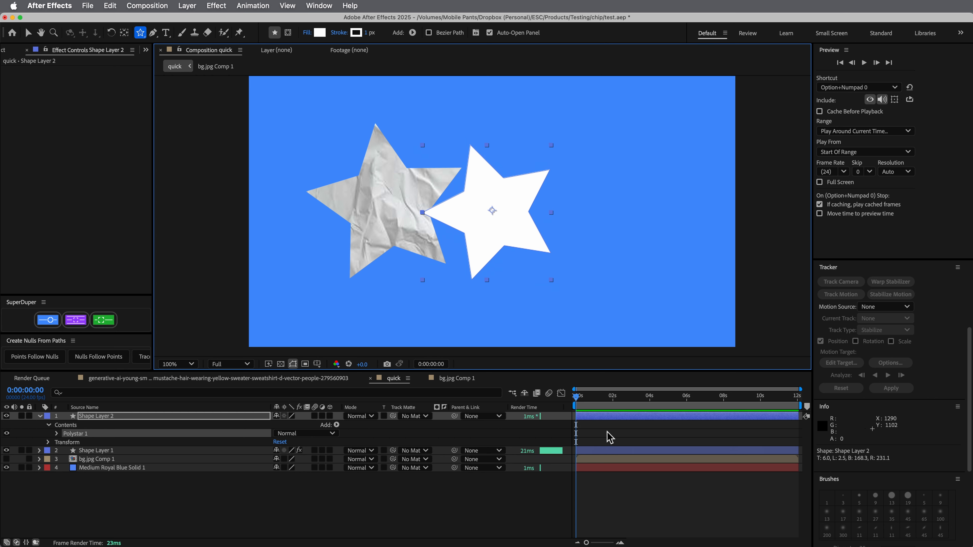
# Copy the Transform, CC Composite and Transform 2 effects from Shape Layer 1 onto Shape Layer 2
pyautogui.click(97, 453)
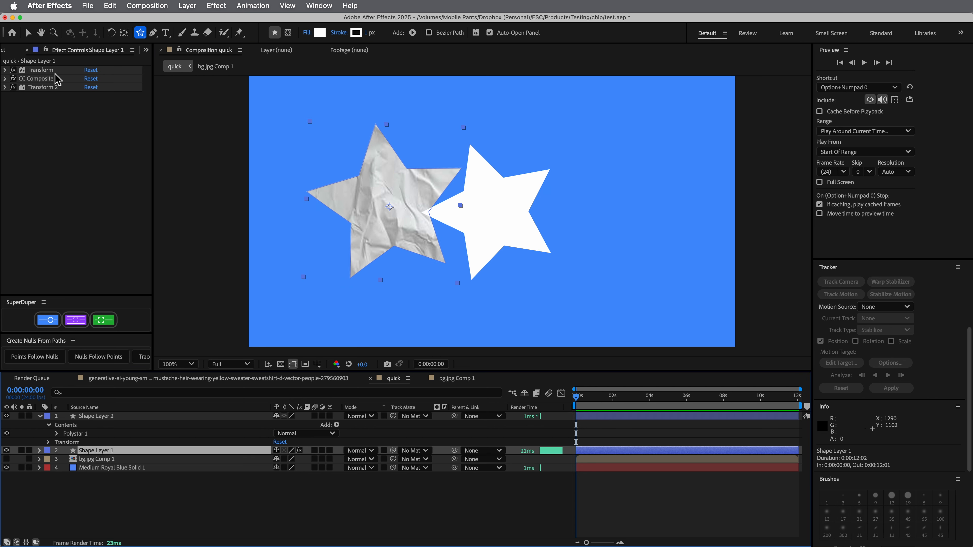
pyautogui.click(57, 94)
pyautogui.press('super+a')
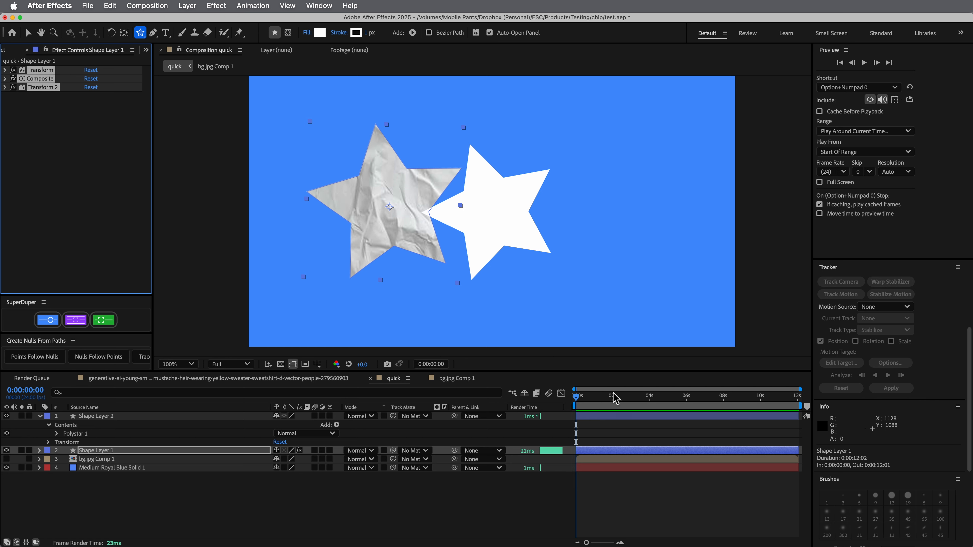
pyautogui.press('super+c')
pyautogui.click(676, 417)
pyautogui.press('super+v')
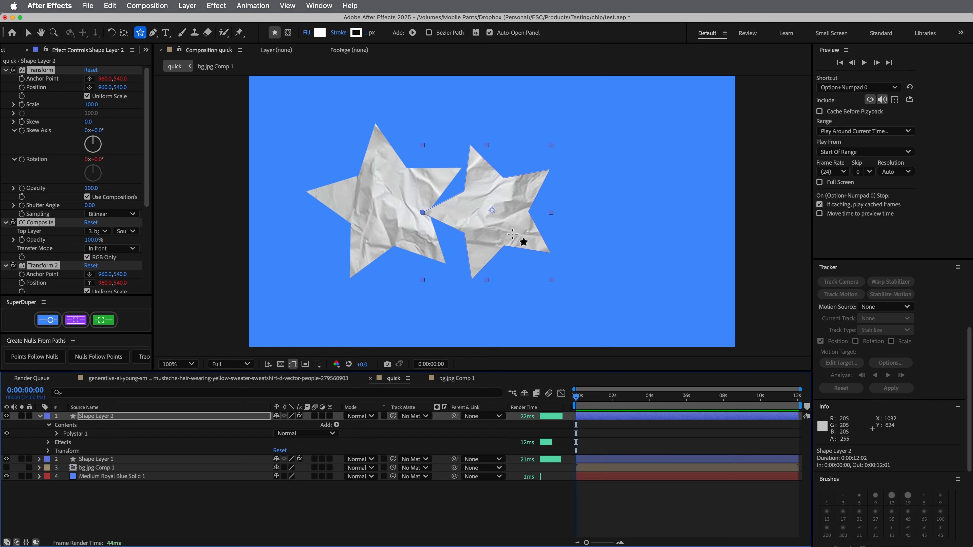
# Move the second star to 1214, 630, rotate it about 20° clockwise, and deselect it
pyautogui.press('v')
pyautogui.moveTo(517, 238); pyautogui.dragTo(586, 261)
pyautogui.press('w')
pyautogui.press('v')
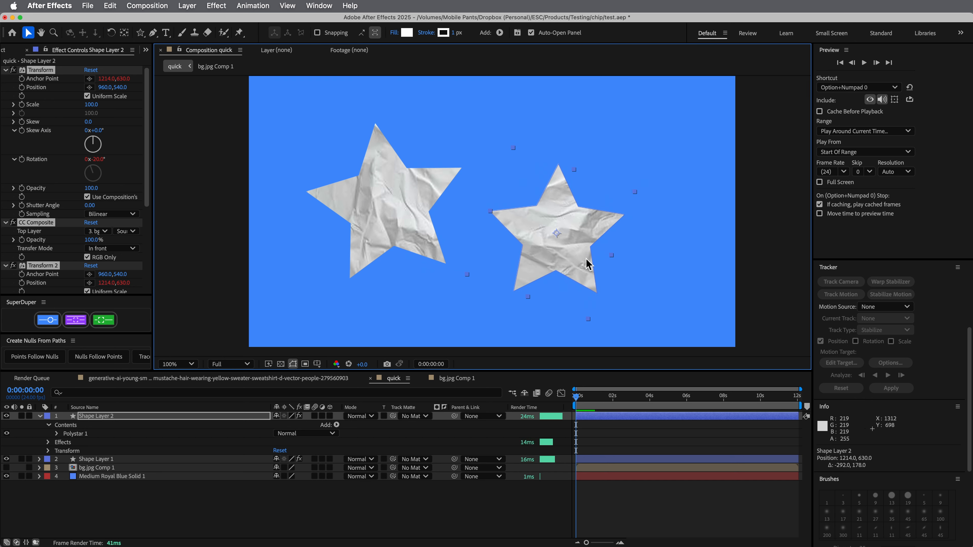
pyautogui.click(628, 517)
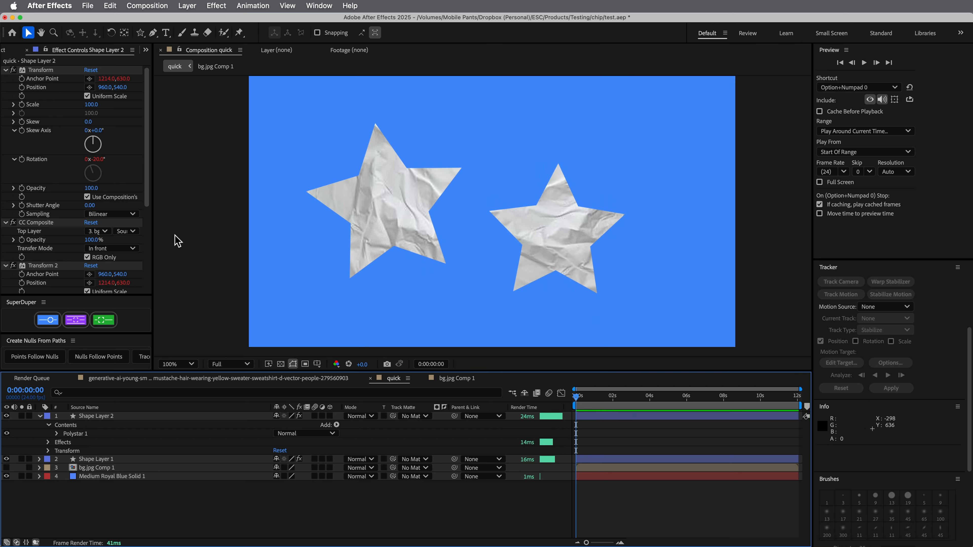
# Set CC Composite's Opacity to 75% on Shape Layer 2 and collapse both Transform effects
pyautogui.click(5, 266)
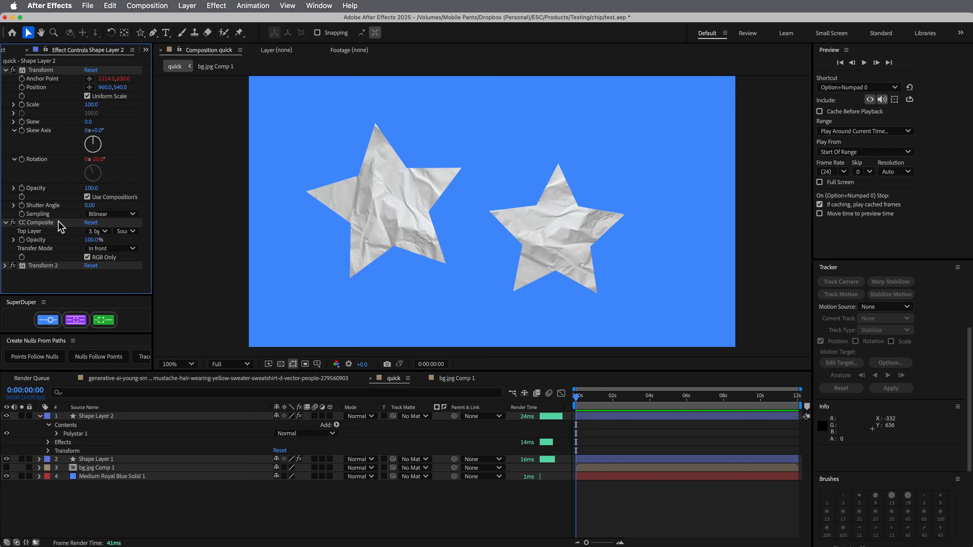
pyautogui.moveTo(93, 240); pyautogui.dragTo(84, 245)
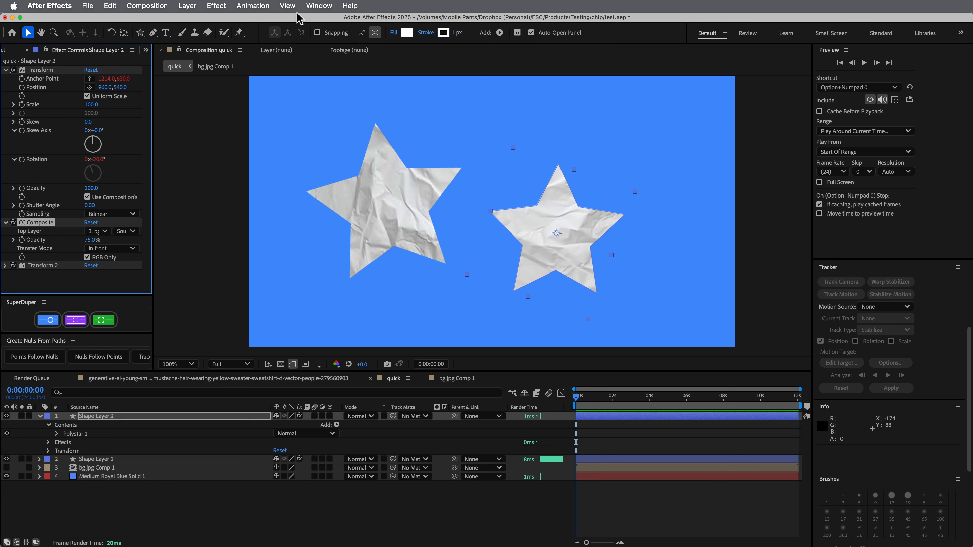
pyautogui.click(49, 71)
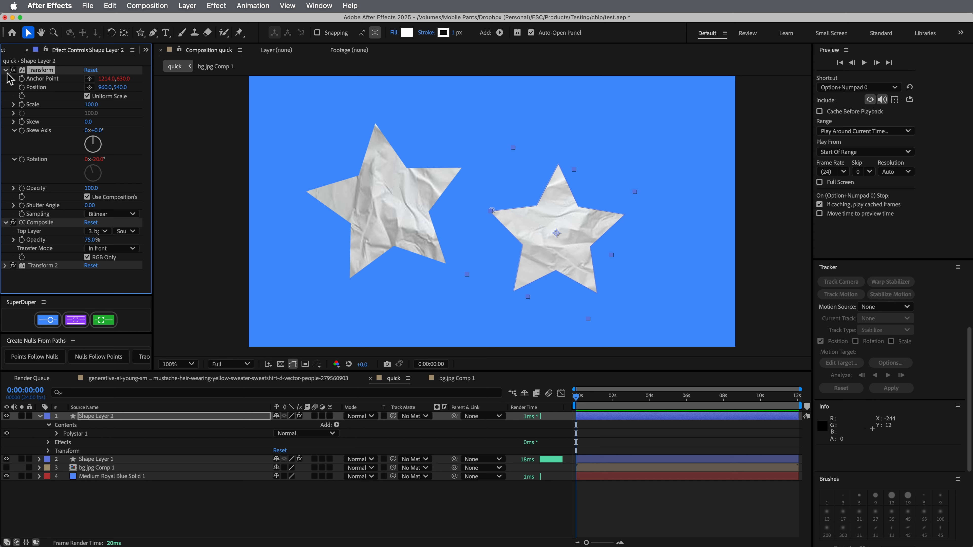
pyautogui.click(6, 70)
# Find the Tint effect through the application's command search and apply it to Shape Layer 2
pyautogui.click(349, 6)
pyautogui.write('t')
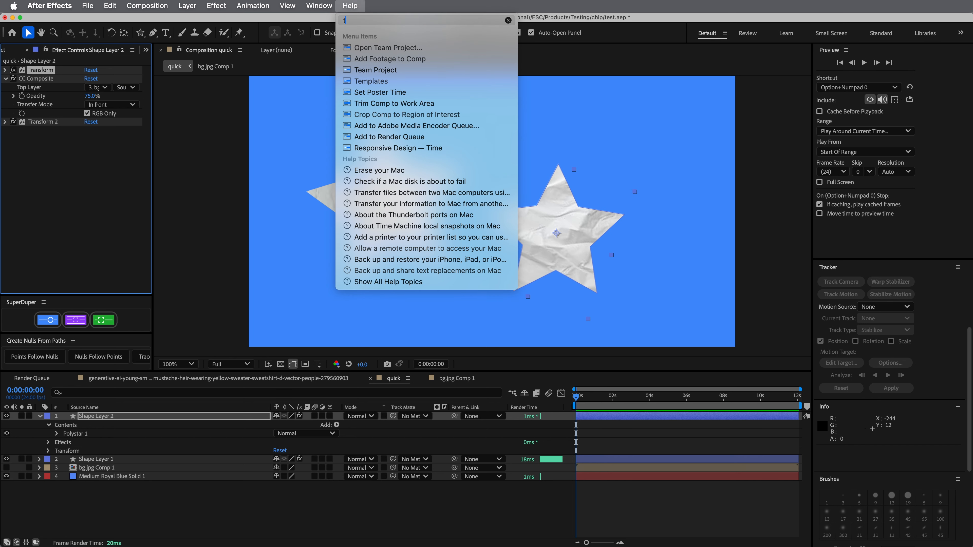
pyautogui.write('int')
pyautogui.press('Down')
pyautogui.press('Down')
pyautogui.press('Return')
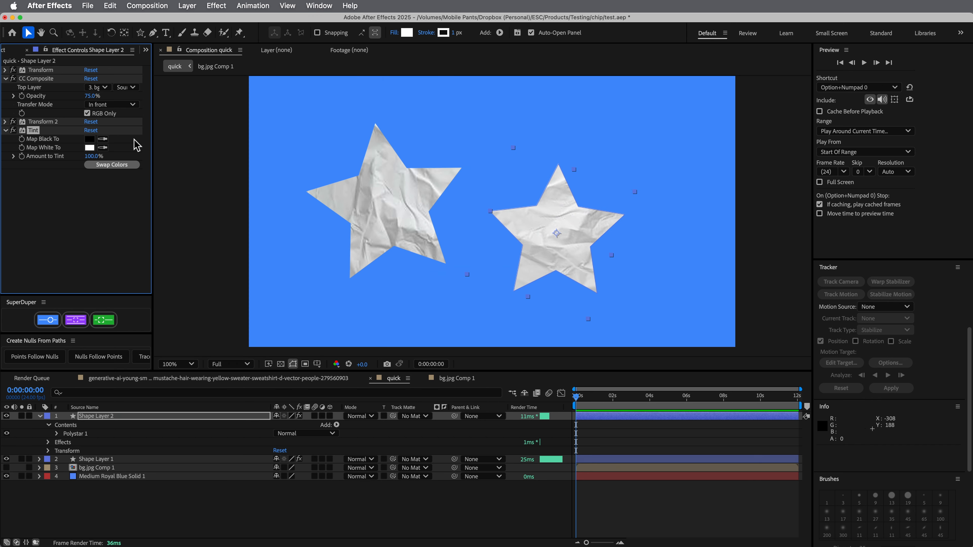
# Map Tint's white to red E02A2A with a 38% tint amount, and place the effect above Transform 2
pyautogui.click(90, 148)
pyautogui.click(475, 239)
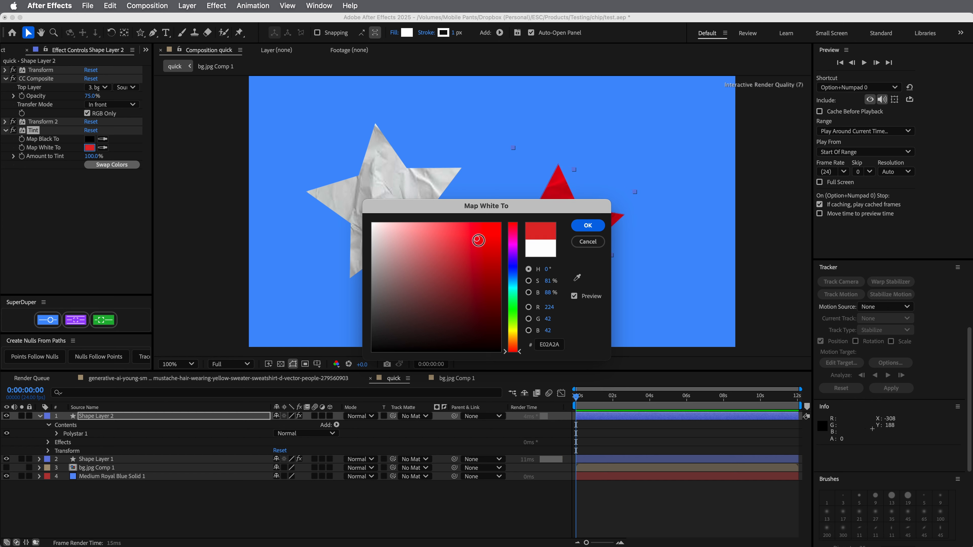
pyautogui.click(589, 226)
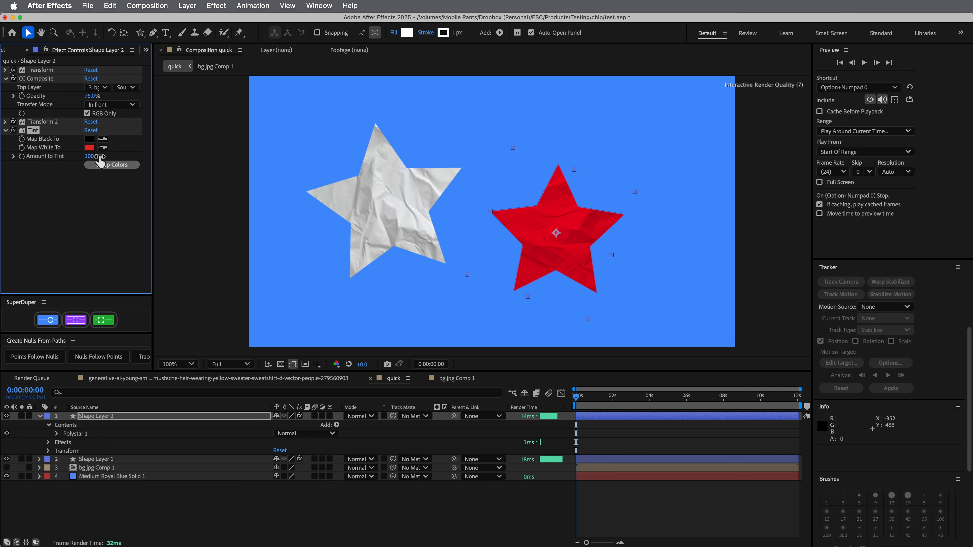
pyautogui.moveTo(92, 156); pyautogui.dragTo(43, 124)
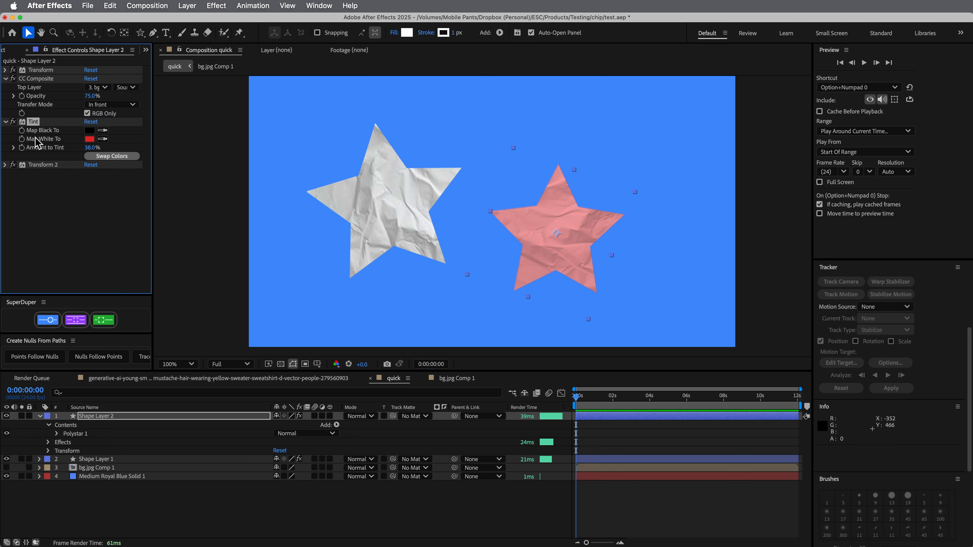
# Move the tinted star to 1338, 726 and select Shape Layer 2's CC Composite effect
pyautogui.moveTo(558, 232); pyautogui.dragTo(611, 251)
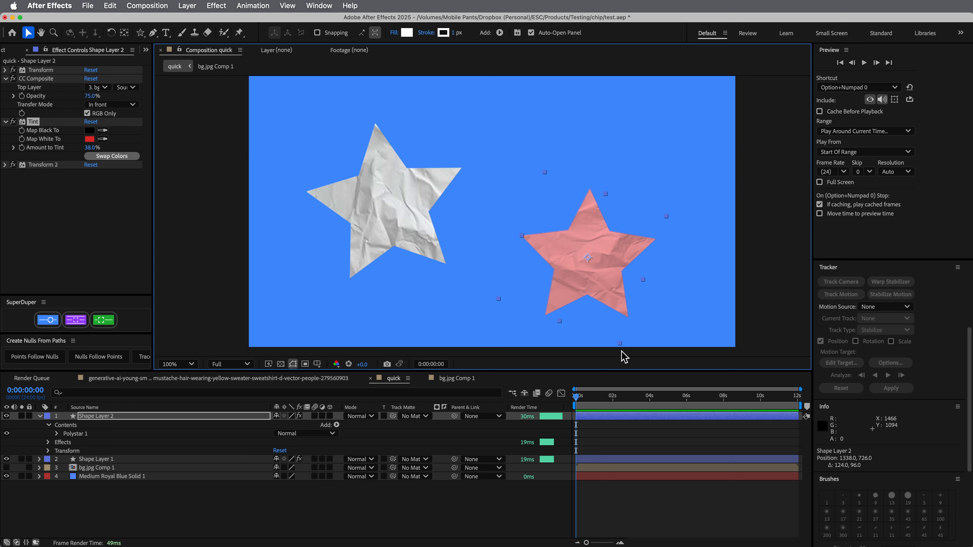
pyautogui.click(643, 507)
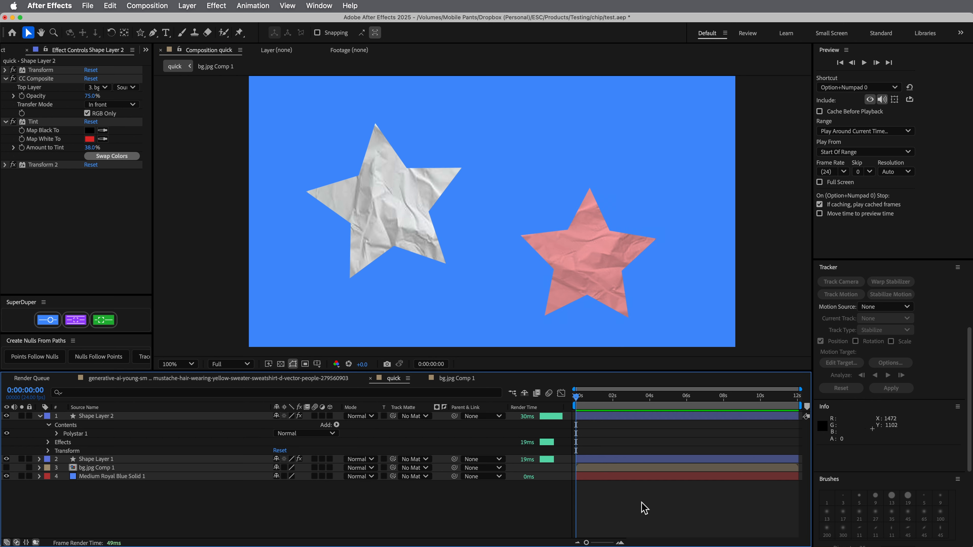
pyautogui.click(41, 79)
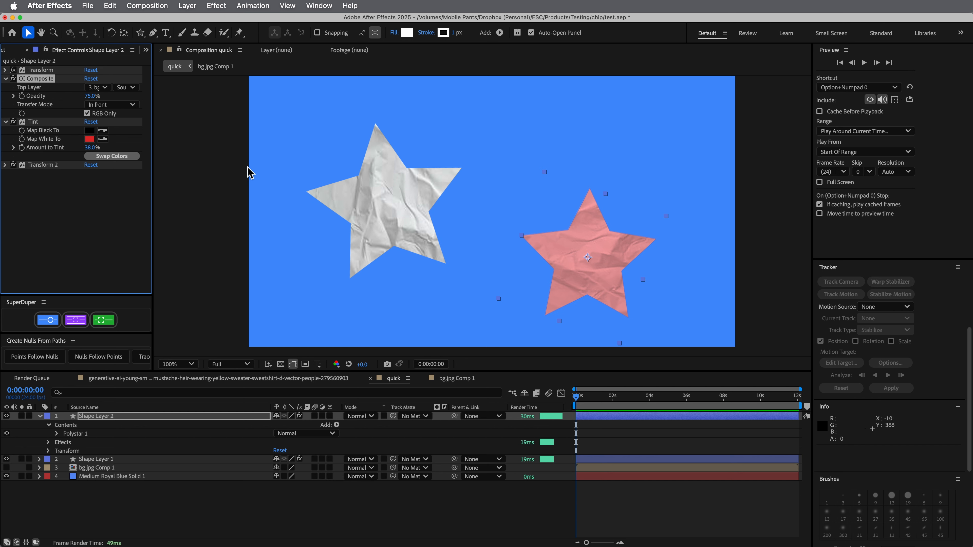